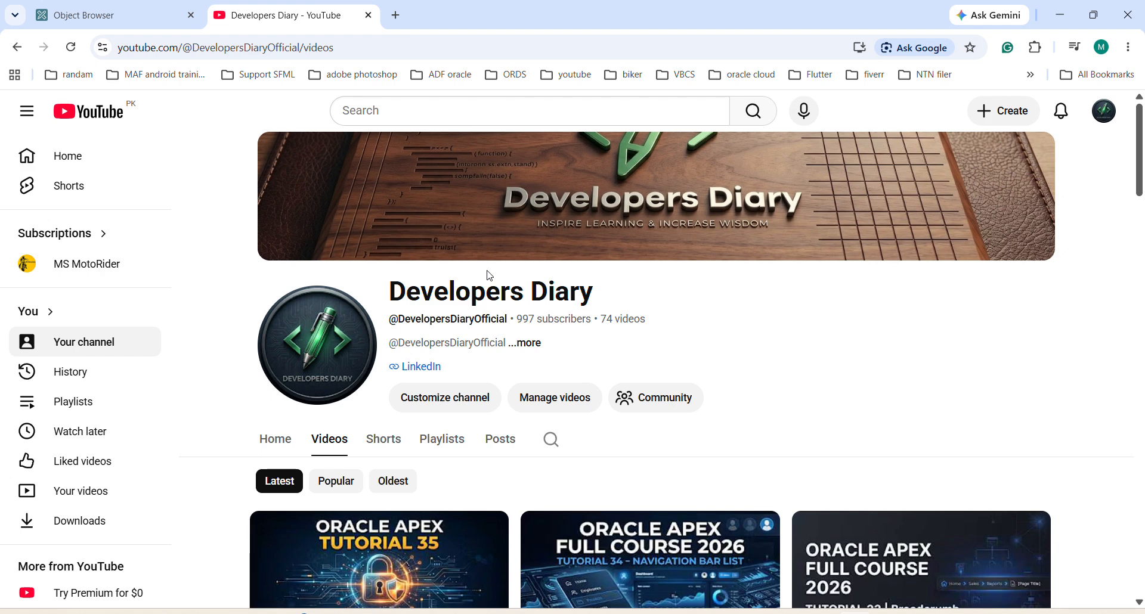
Step: Switch to Oracle APEX and open the Navigation Menu application from the App Builder's application list
left_click(83, 16)
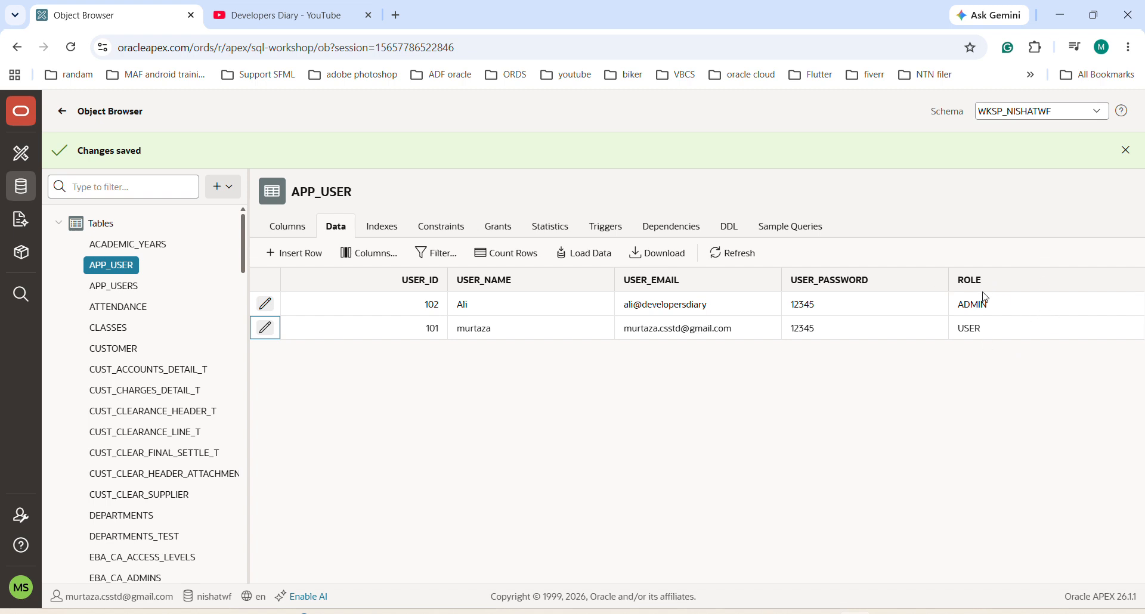
mouse_move(987, 322)
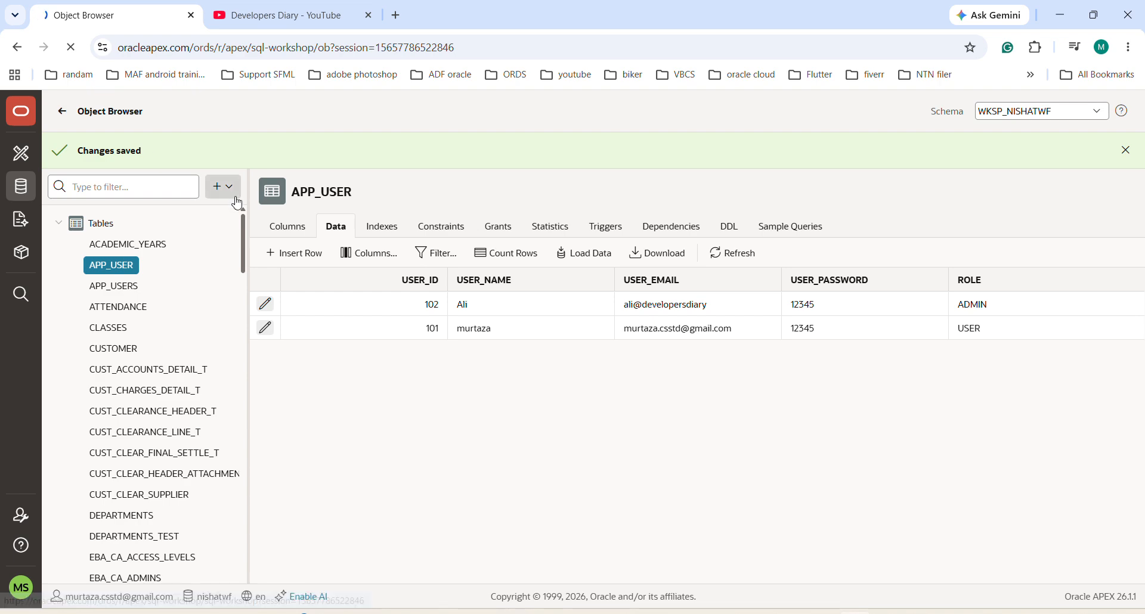
left_click(19, 160)
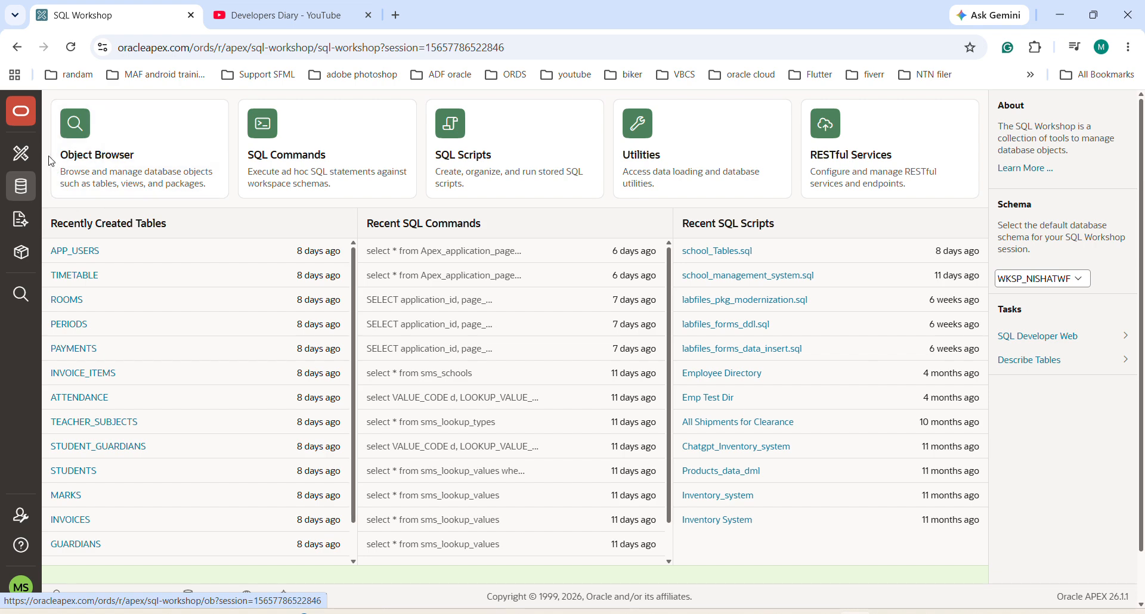
left_click(23, 156)
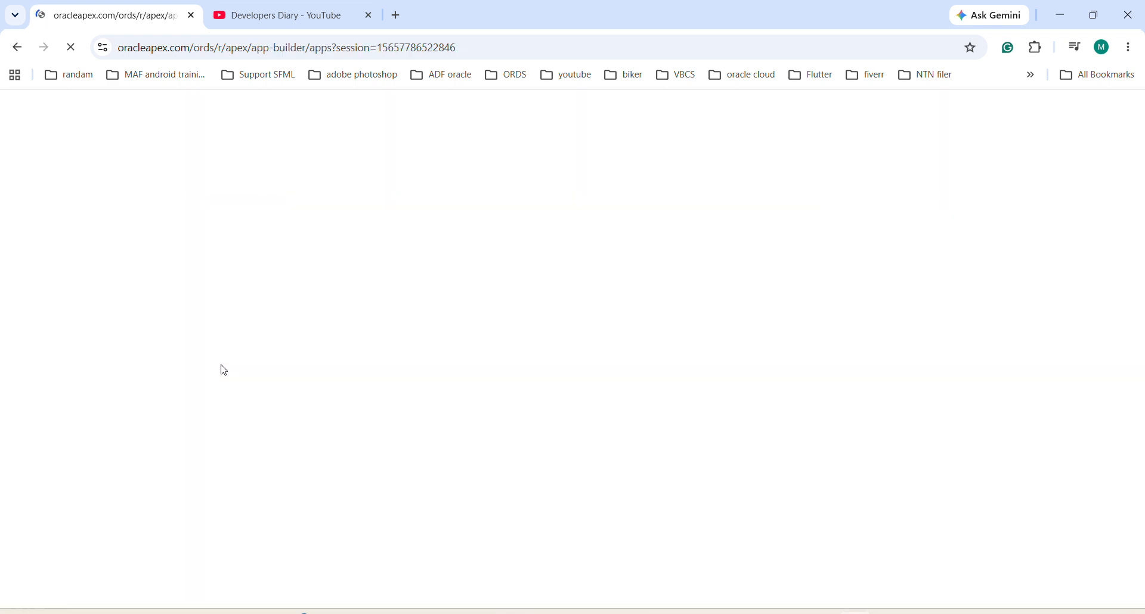
scroll(223, 370, "down", 5)
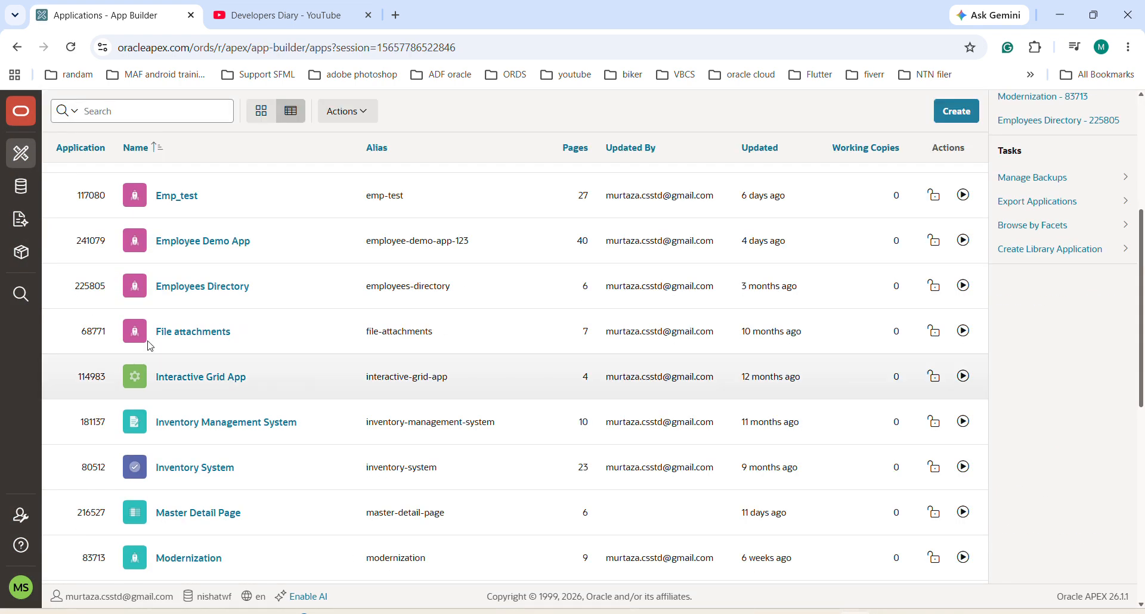
scroll(144, 385, "up", 1)
scroll(144, 386, "up", 1)
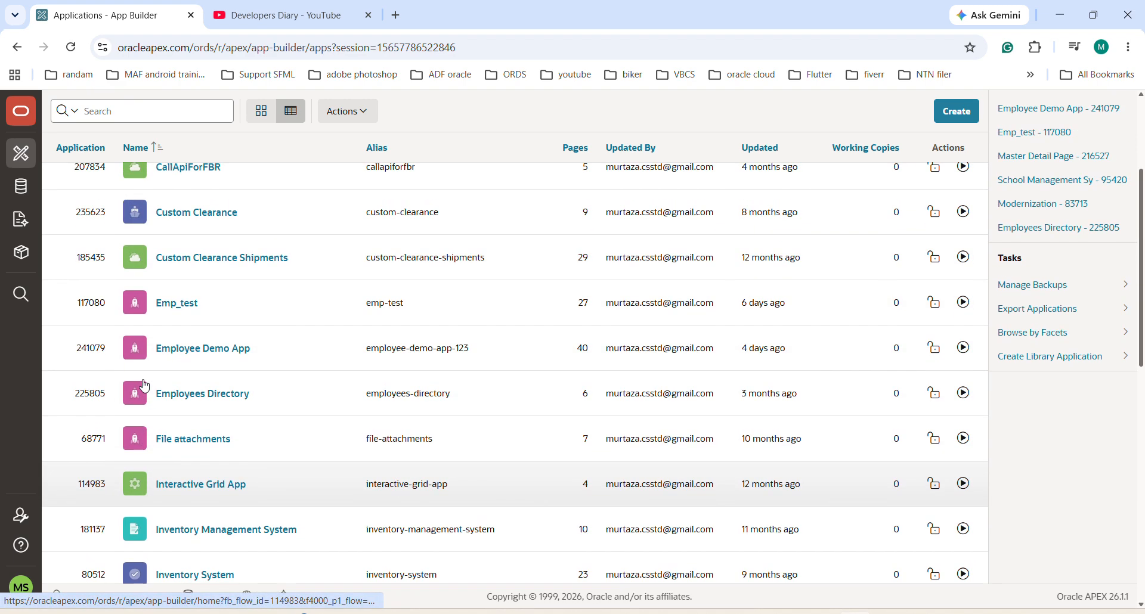
scroll(109, 456, "down", 4)
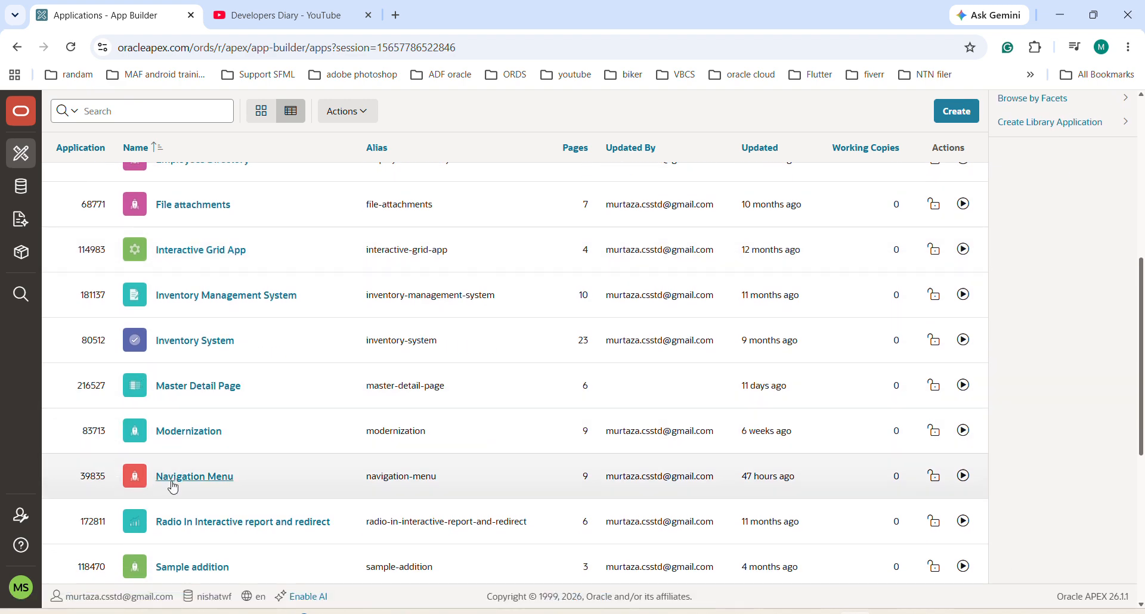
left_click(173, 476)
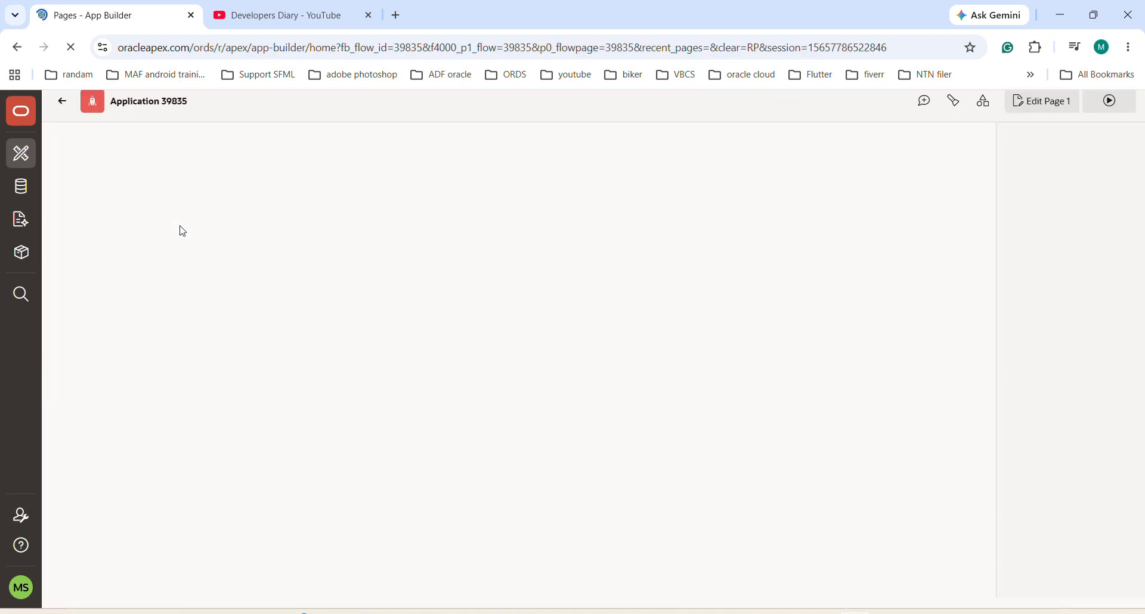
Step: Run the application and examine its user menu and the page entries in its side navigation
left_click(112, 234)
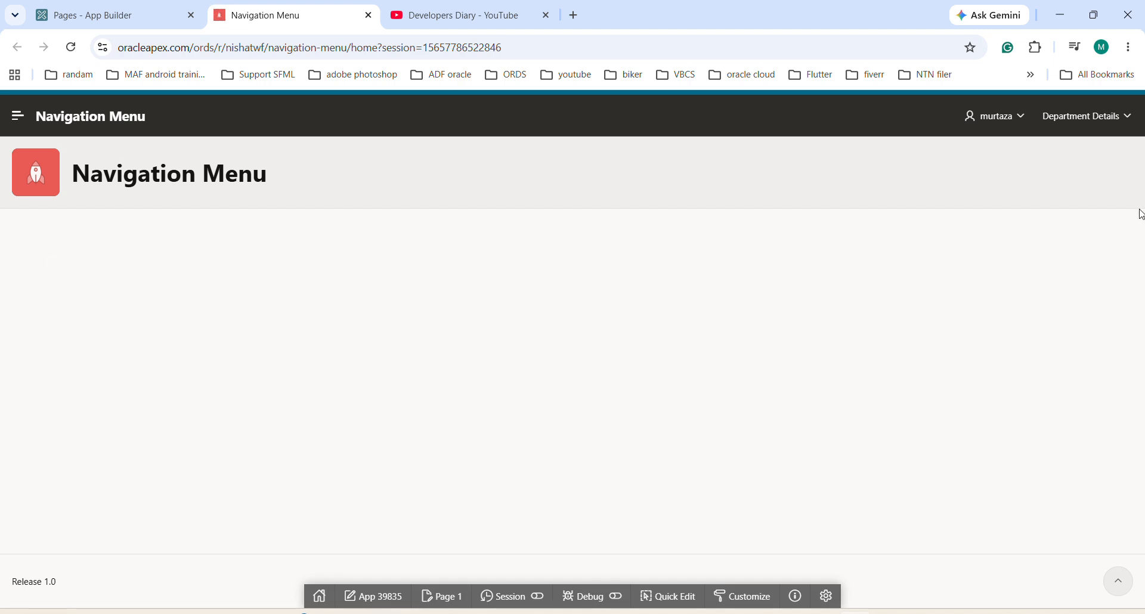
left_click(1023, 119)
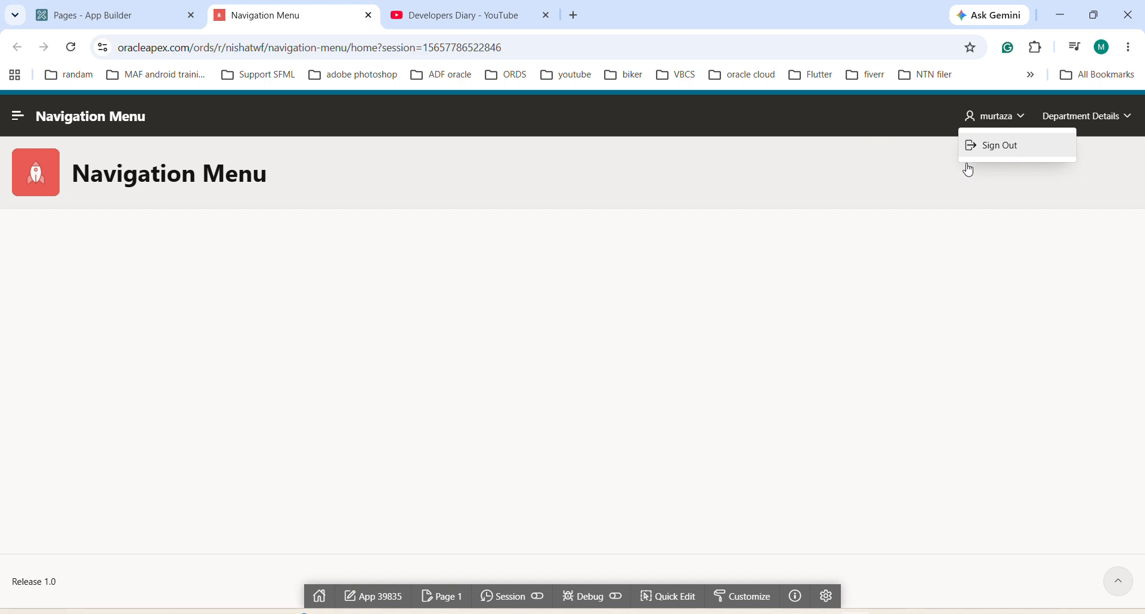
left_click(17, 115)
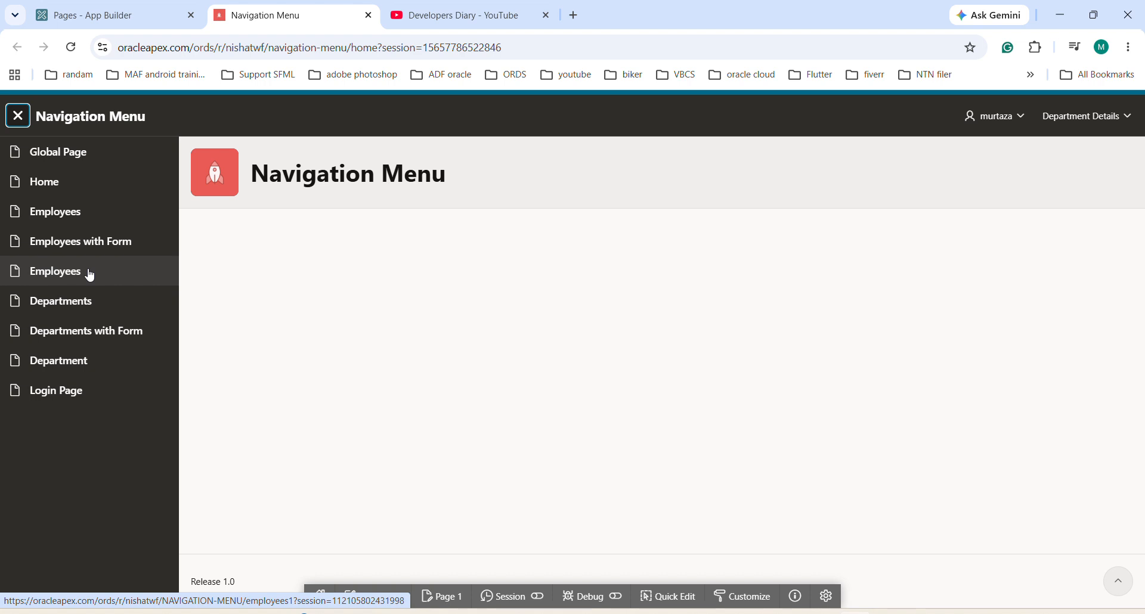
Step: Return to the App Builder, open the application's authorization schemes and start creating a new scheme from scratch
left_click(113, 16)
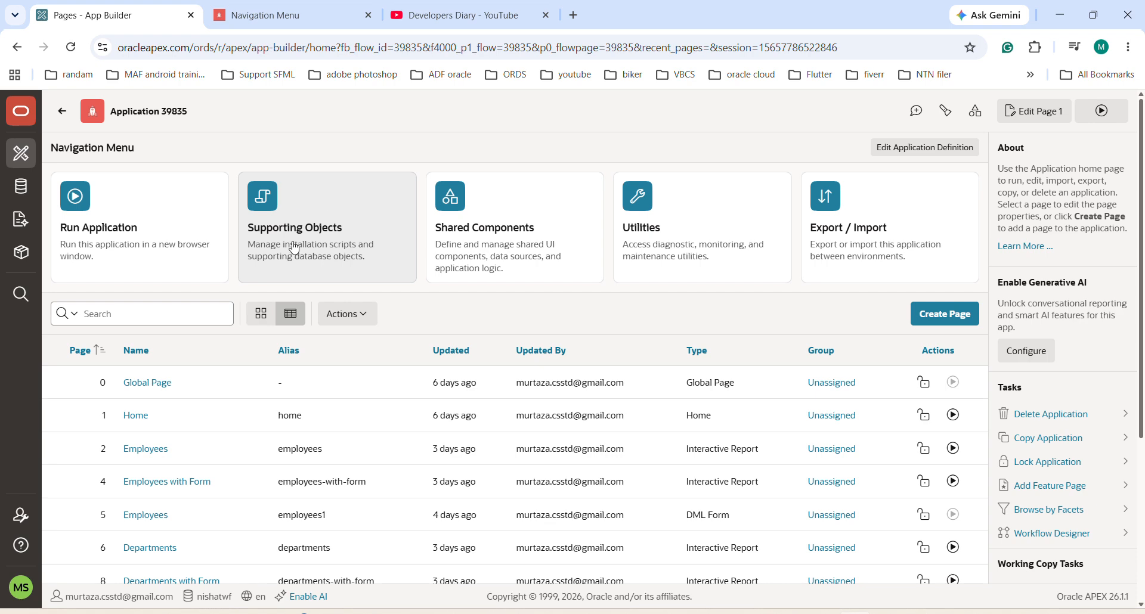
left_click(512, 234)
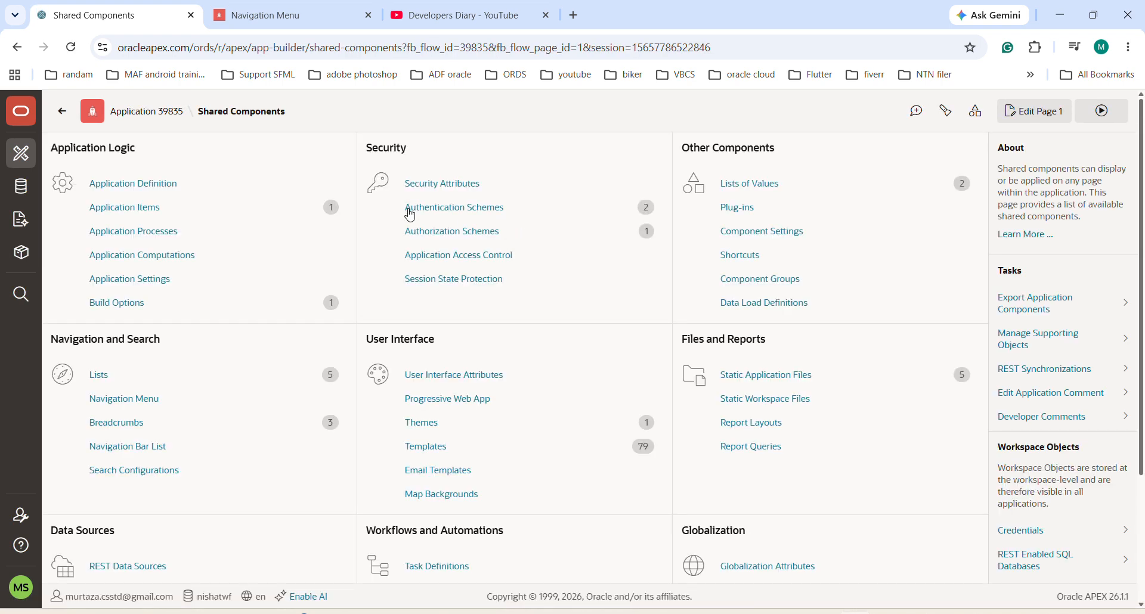
left_click(442, 238)
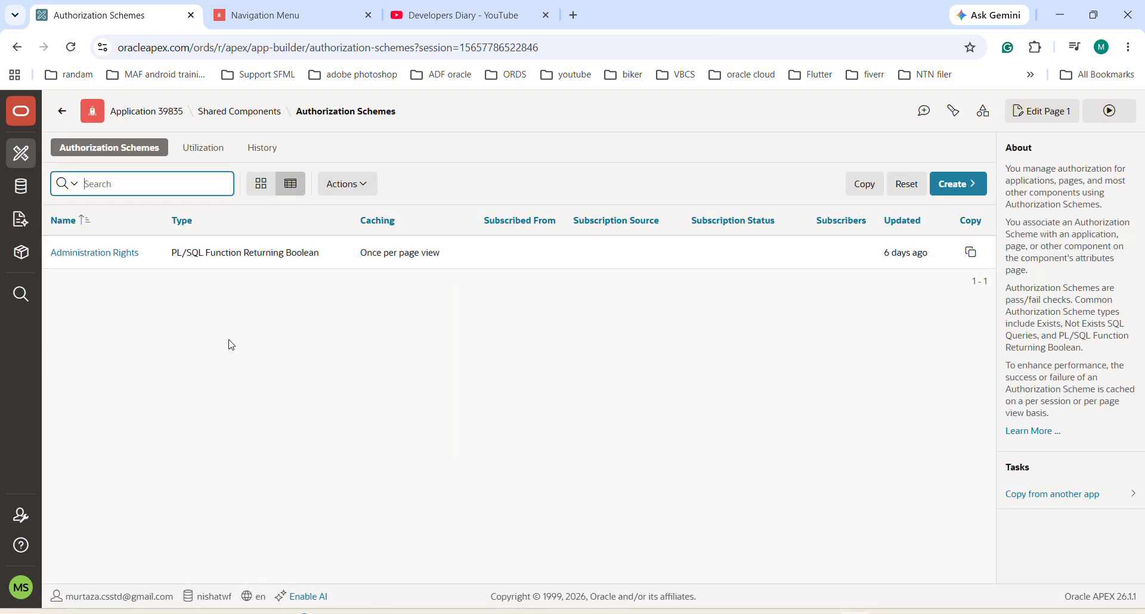
left_click(957, 186)
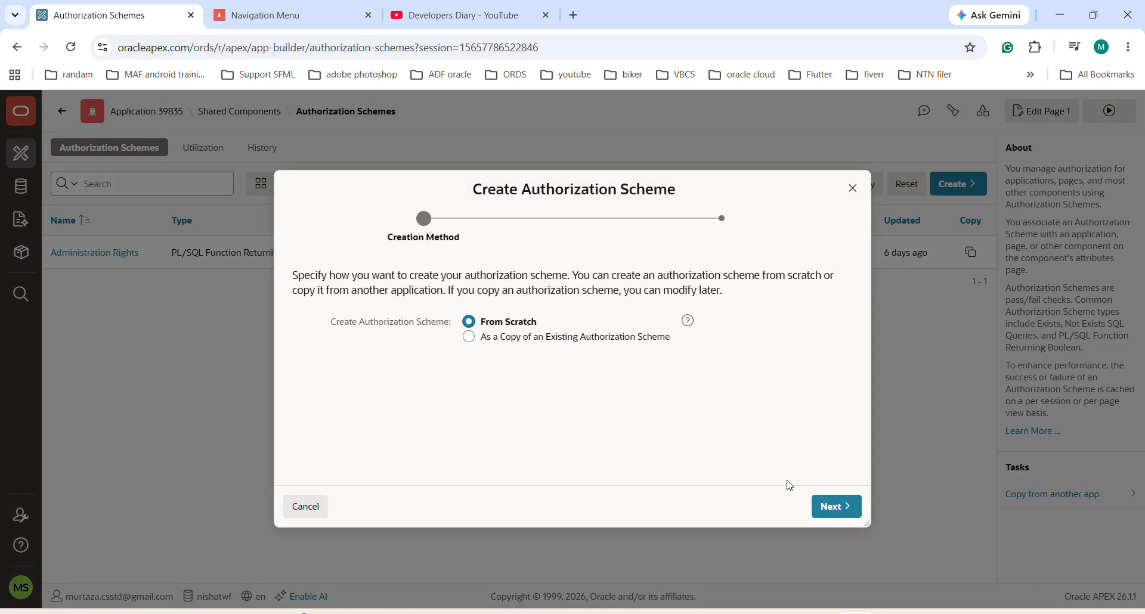
left_click(831, 508)
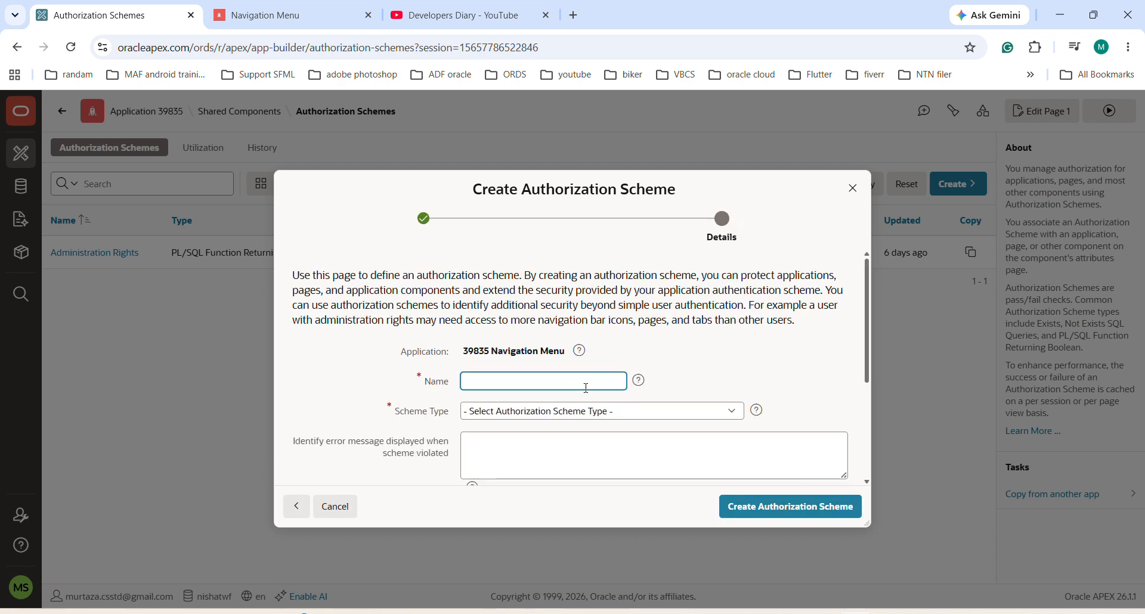
Step: Name the authorization scheme "is Admin" and set its scheme type to PL/SQL Function Returning Boolean
scroll(662, 376, "down", 2)
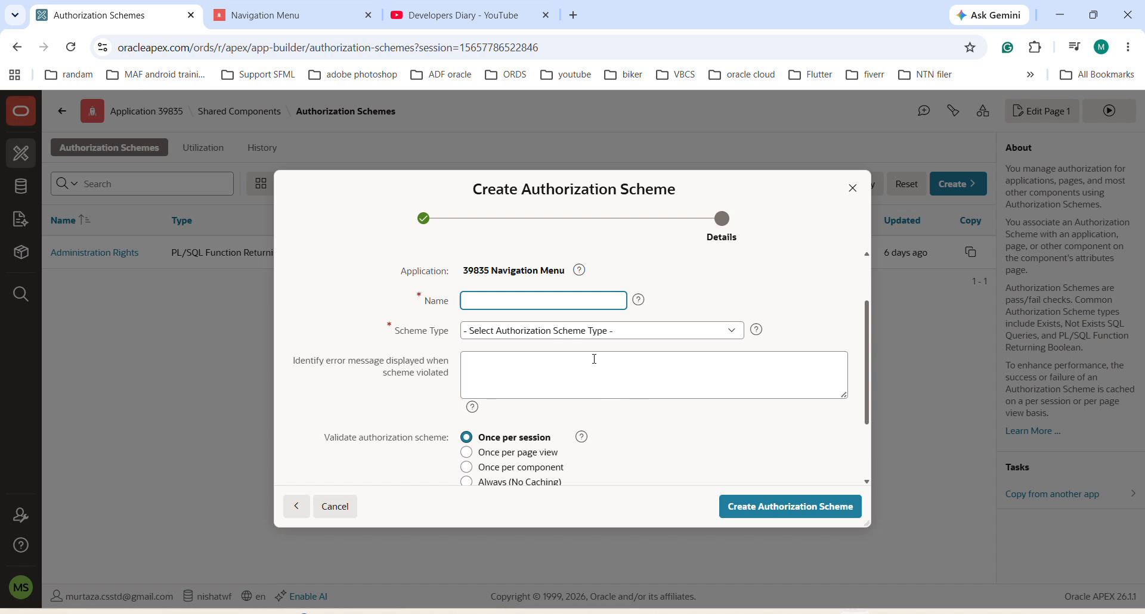
type("is Admin")
left_click(658, 333)
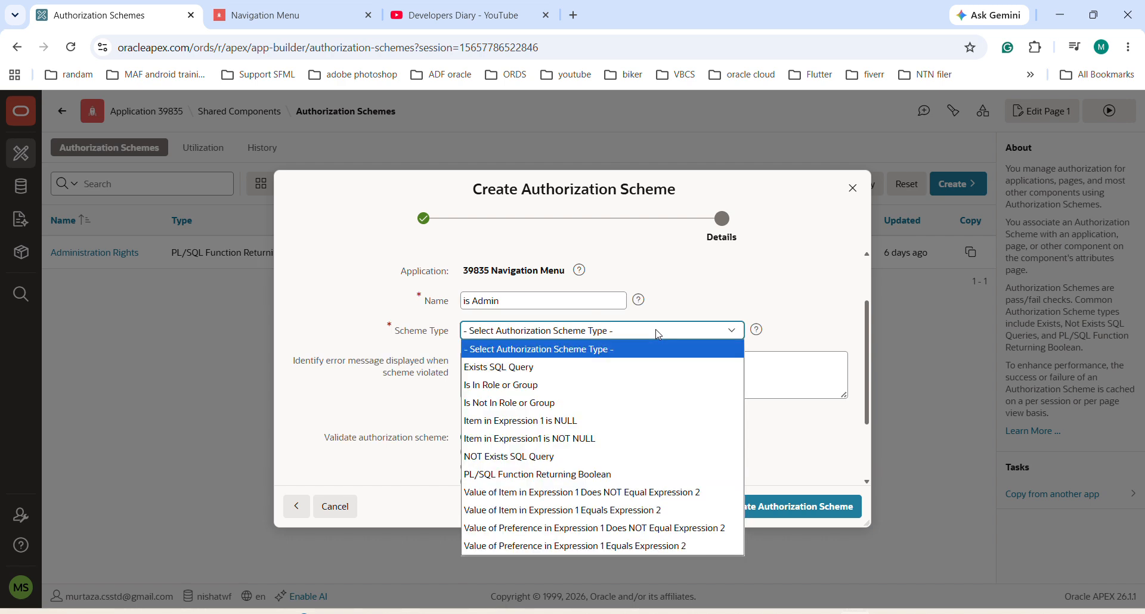
left_click(609, 368)
left_click(568, 329)
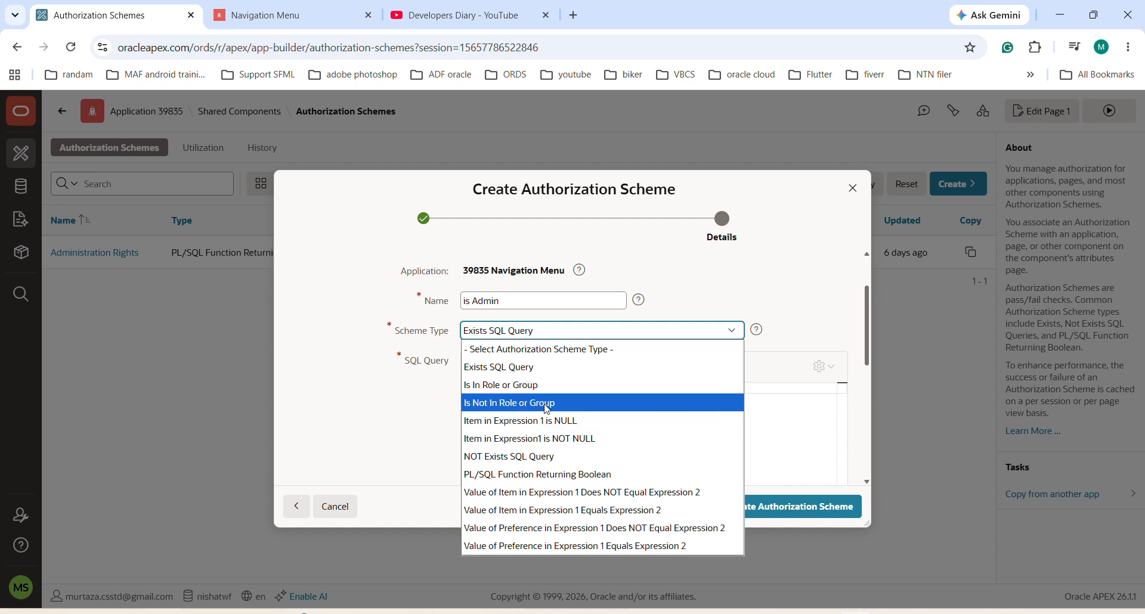
left_click(530, 475)
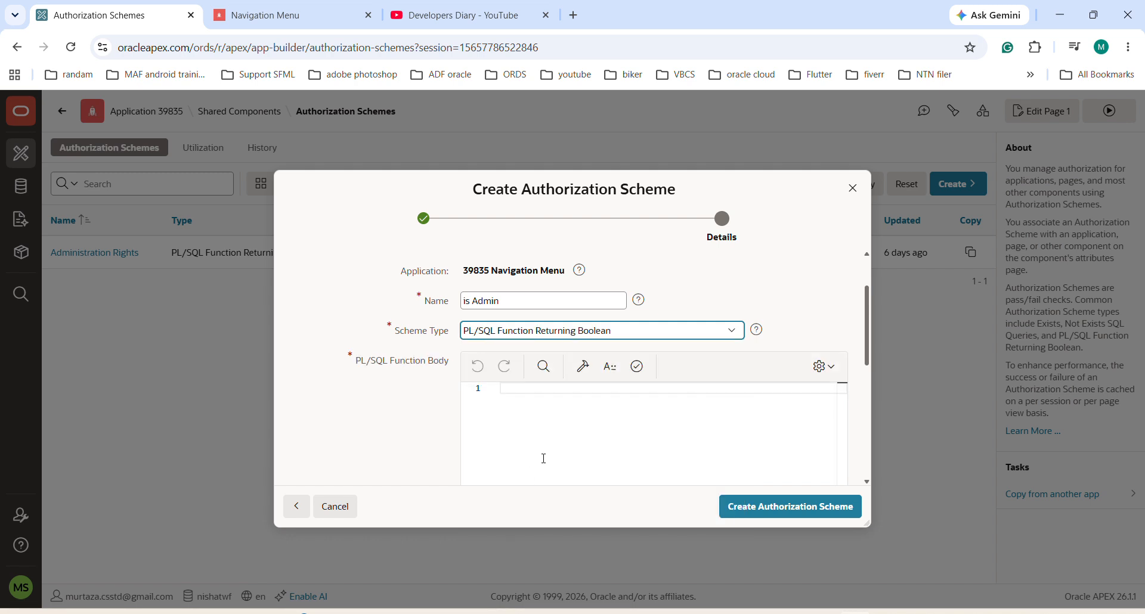
Step: Paste the PL/SQL function body that counts ADMIN rows for the signed-in user, and change its table name to app_user
left_click(588, 407)
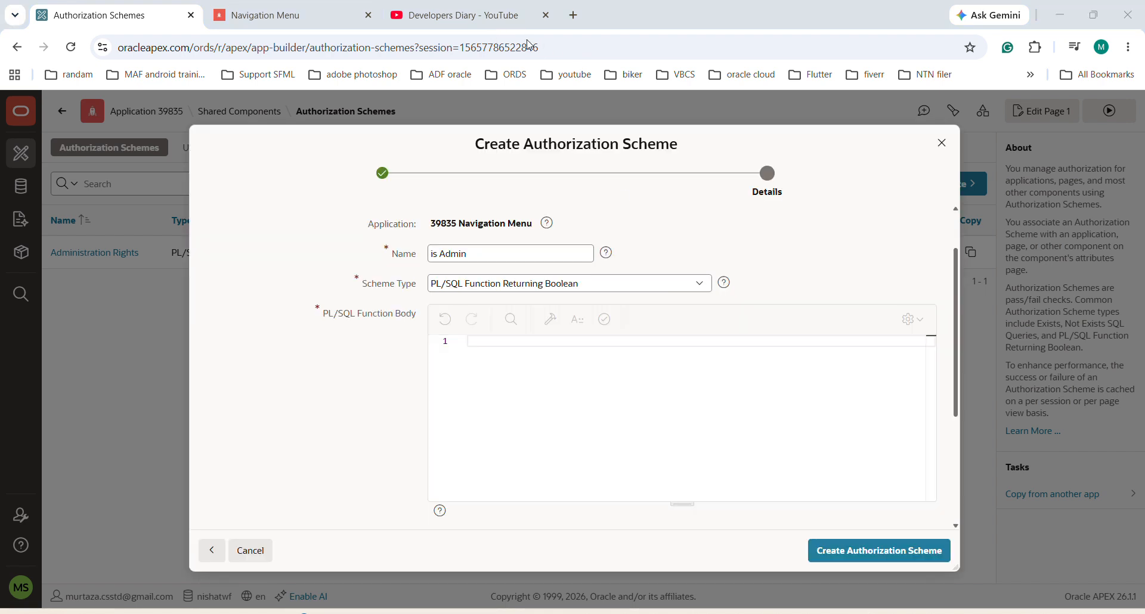
left_click(556, 396)
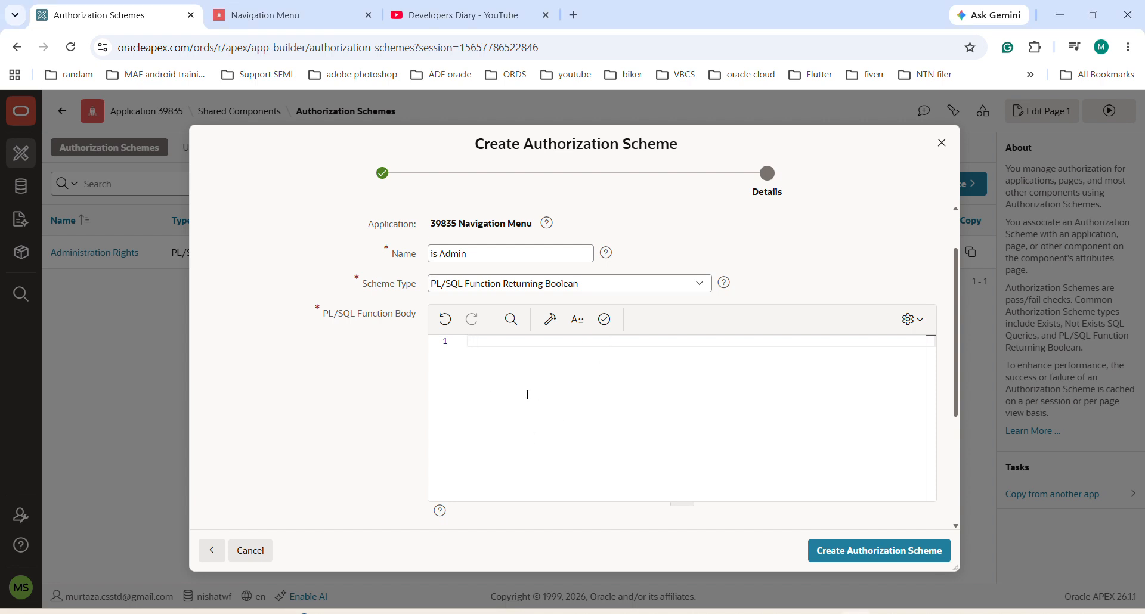
type("DECLARE   l_count NUMBER; BEGIN   SELECT COUNT(*)   INTO l_count   FROM app_users   WHERE UPPER(username) = UPPER(:APP_USER)     AND role = 'ADMIN'     AND status = 'A';    RETURN l_count > 0; END;")
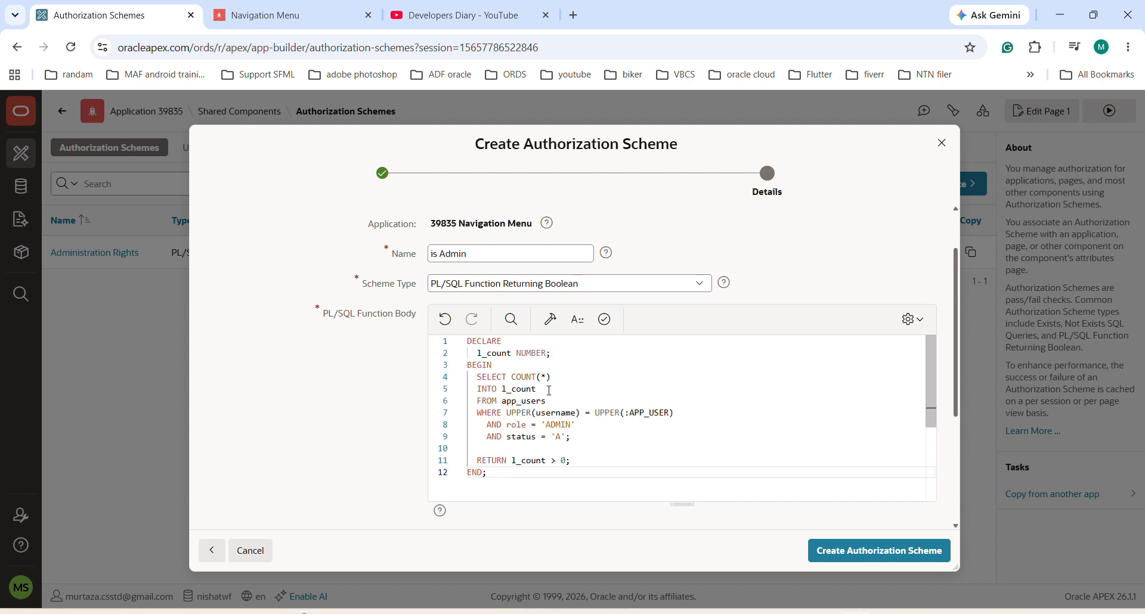
left_click(612, 397)
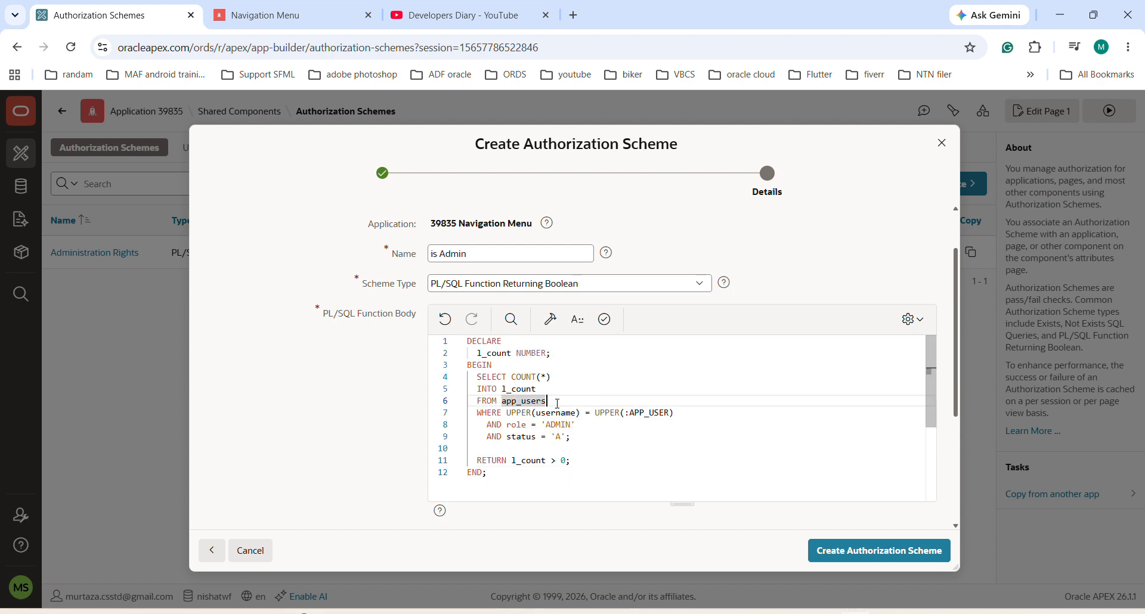
key("BackSpace")
Step: Remove the status = 'A' condition from the query so the WHERE clause ends with role = 'ADMIN'
left_click(502, 342)
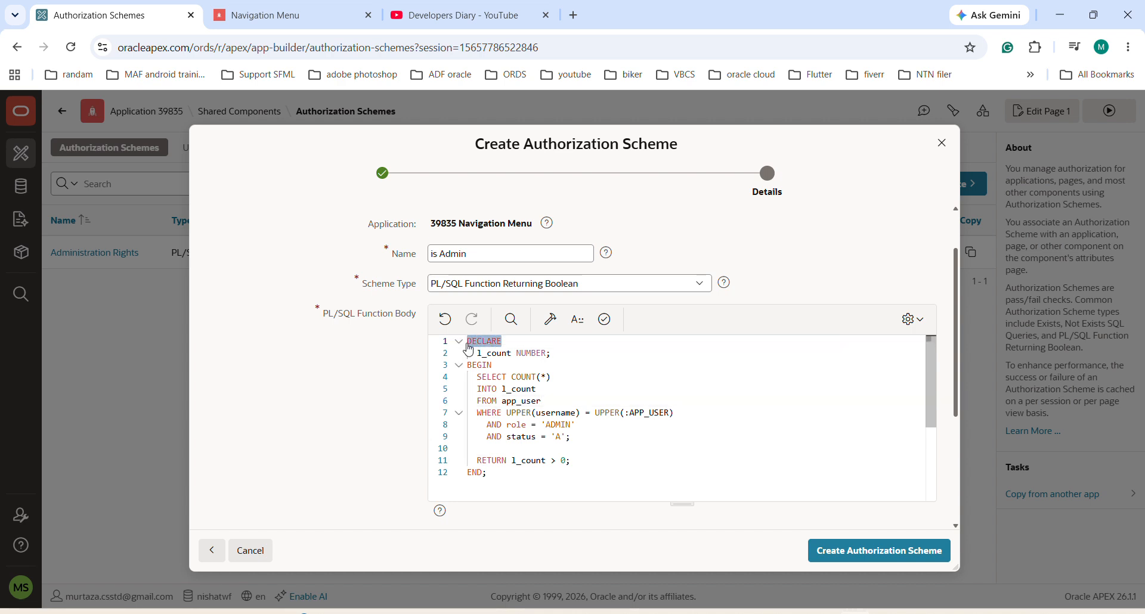
left_click(492, 352)
double_click(492, 352)
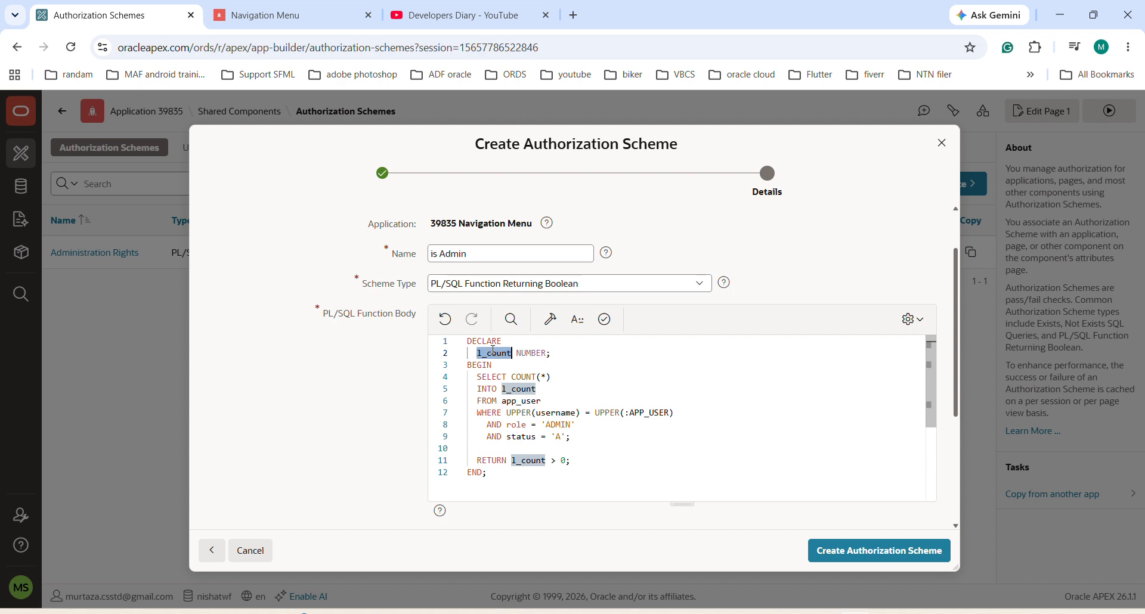
double_click(536, 402)
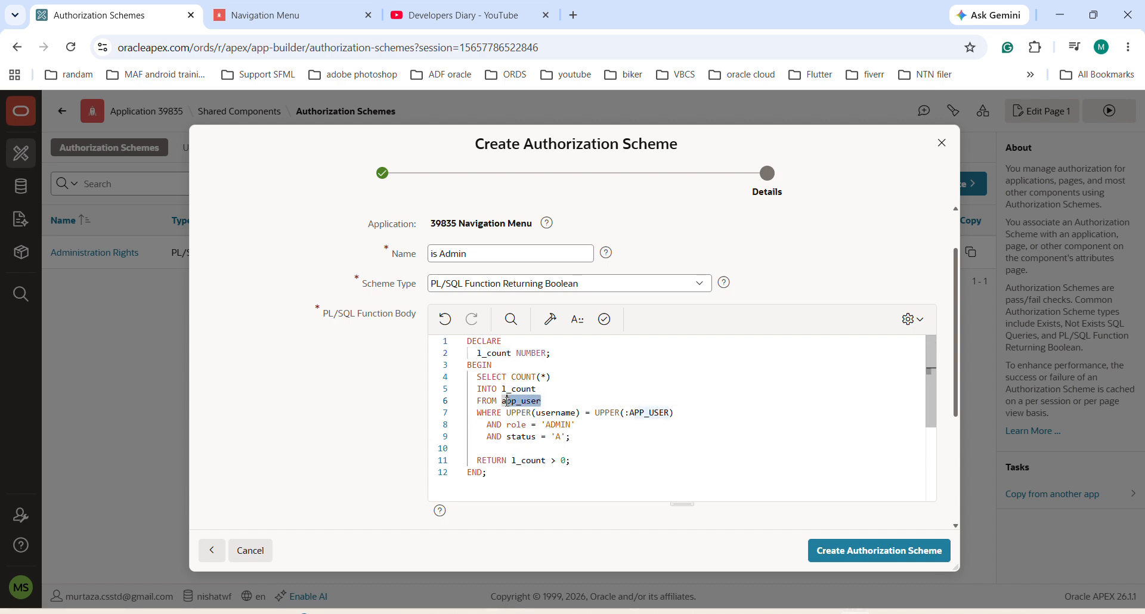
left_click_drag(583, 434, 476, 437)
left_click(569, 439)
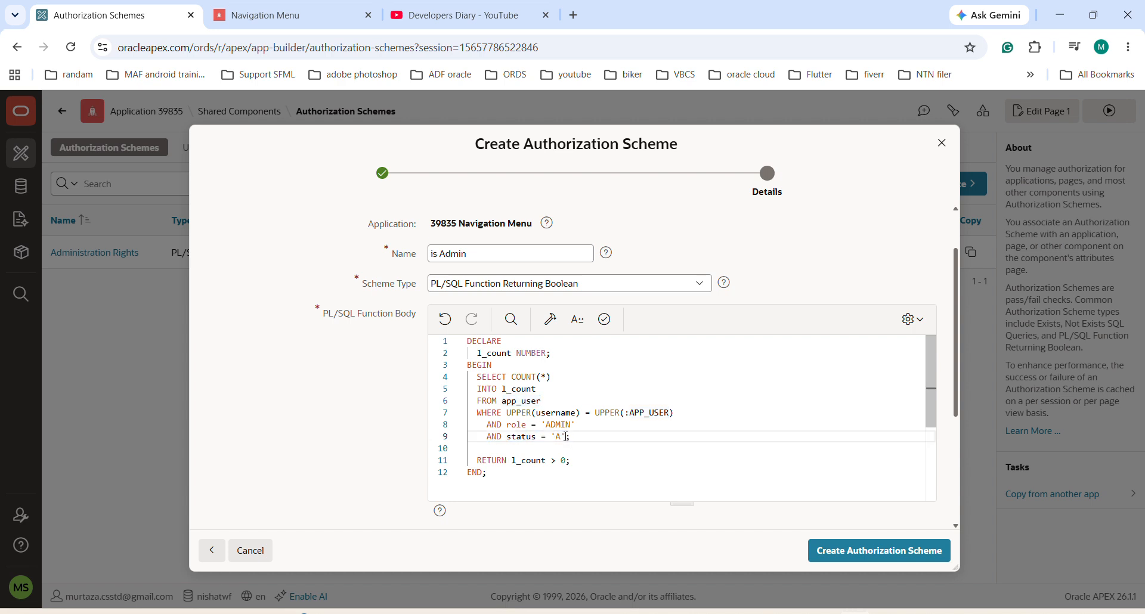
left_click_drag(567, 438, 577, 426)
key("BackSpace")
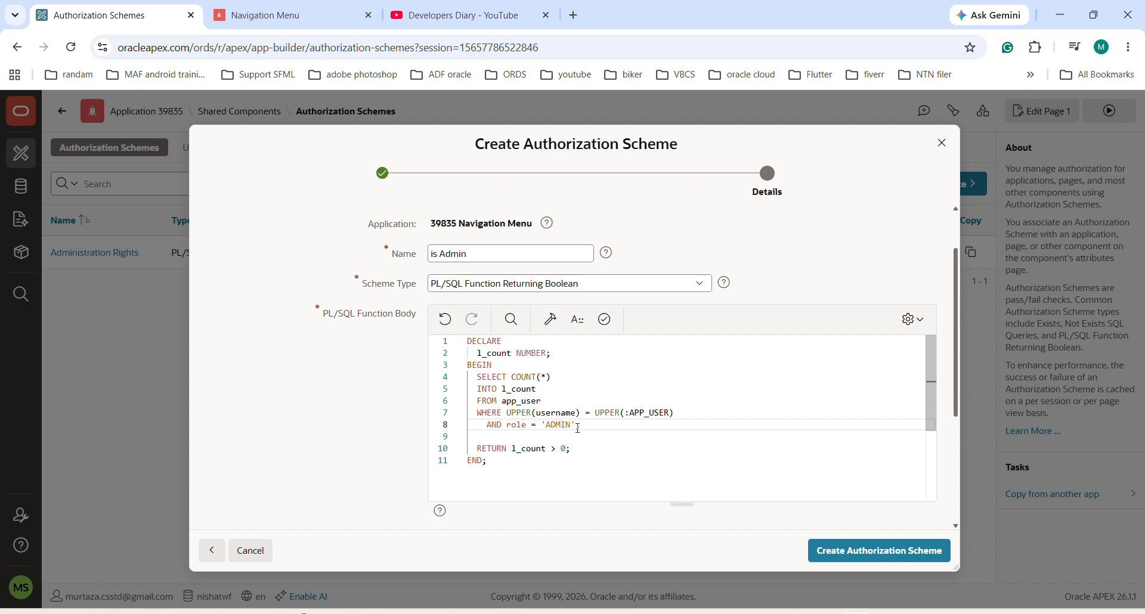
Step: Change the column name in the WHERE clause to user_name
double_click(536, 402)
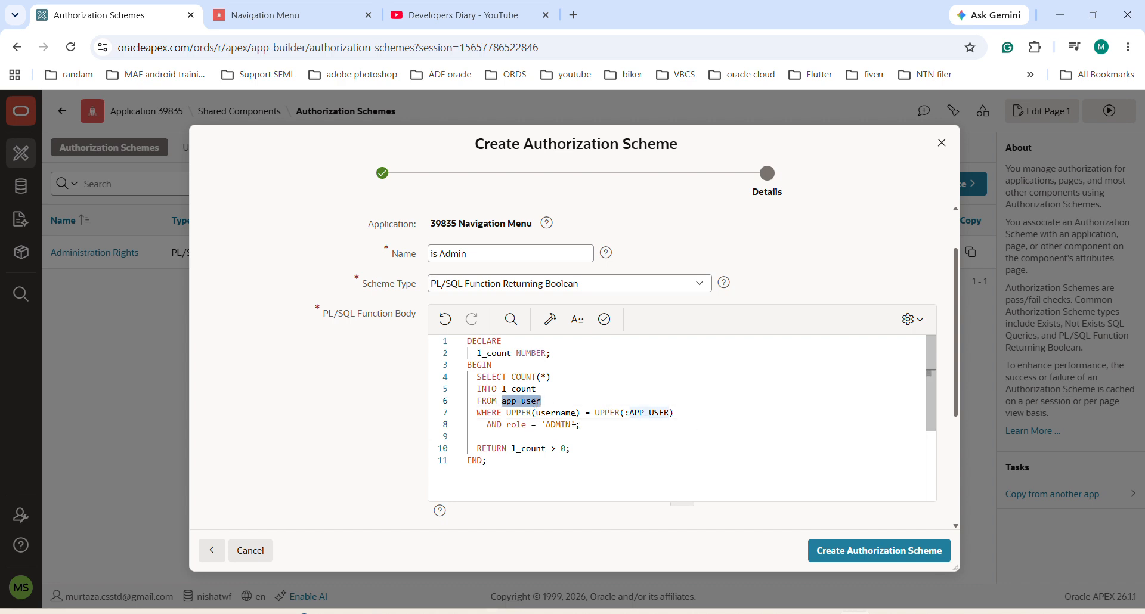
left_click(557, 413)
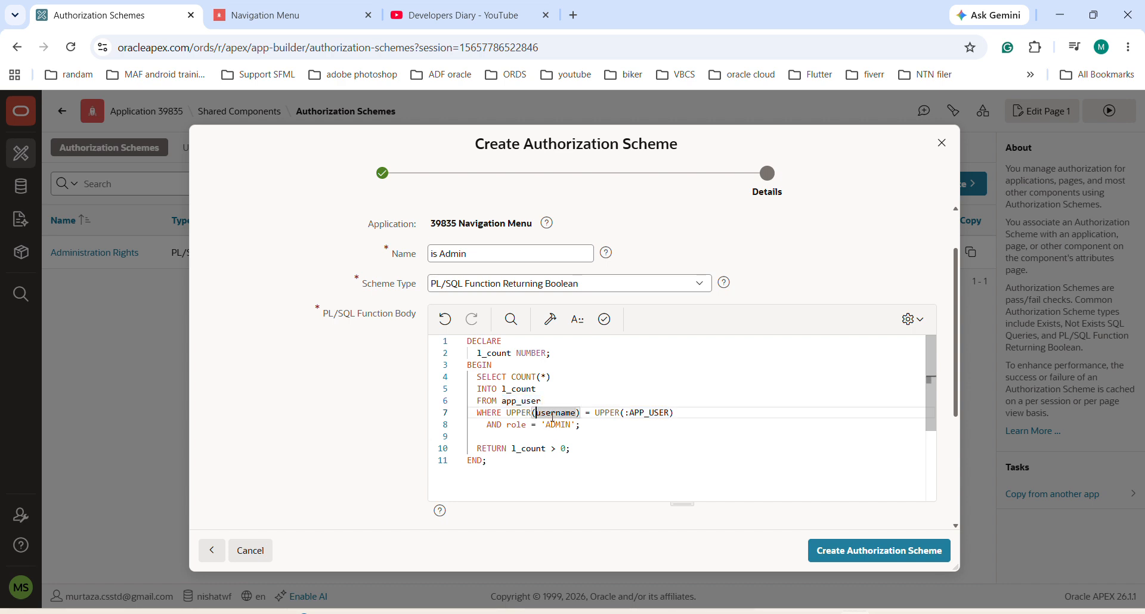
type("_")
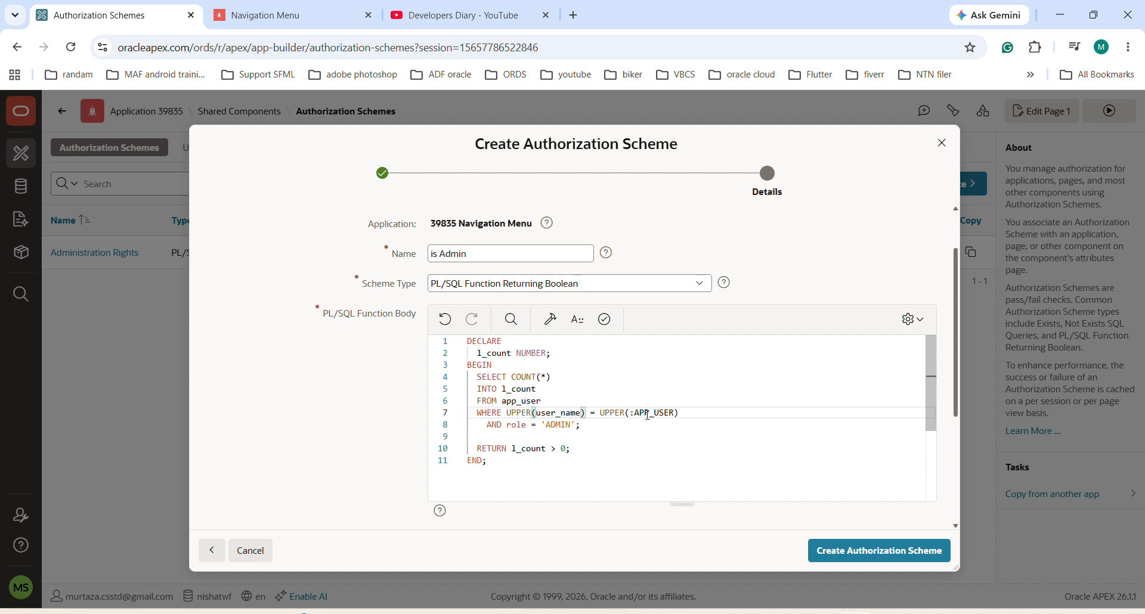
Step: Validate the PL/SQL function body and create the "is Admin" authorization scheme
double_click(557, 424)
double_click(521, 448)
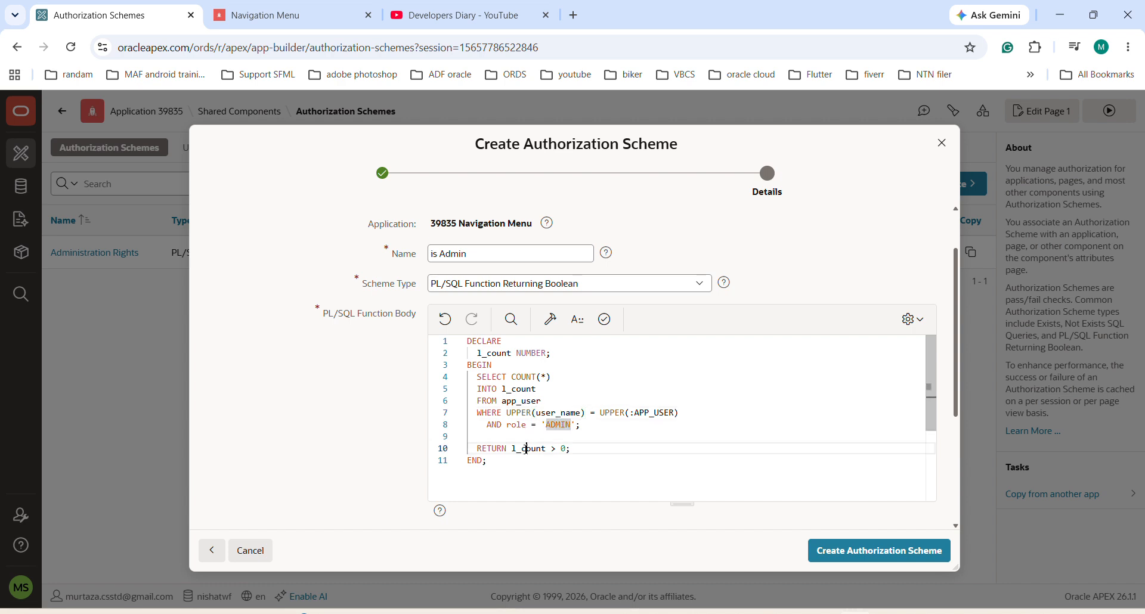
left_click(616, 333)
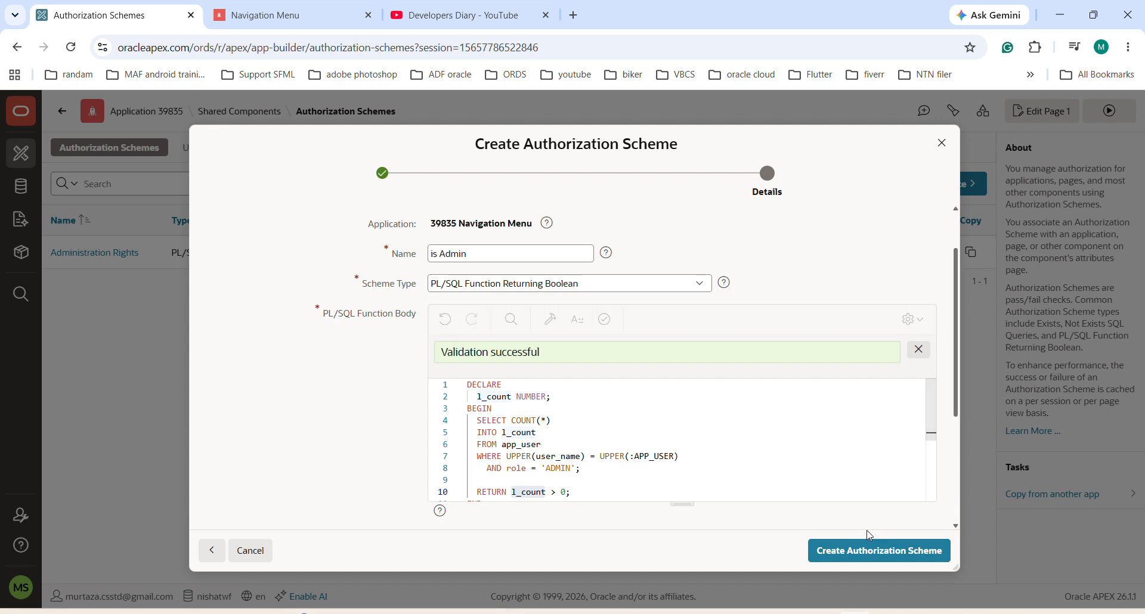
left_click(902, 551)
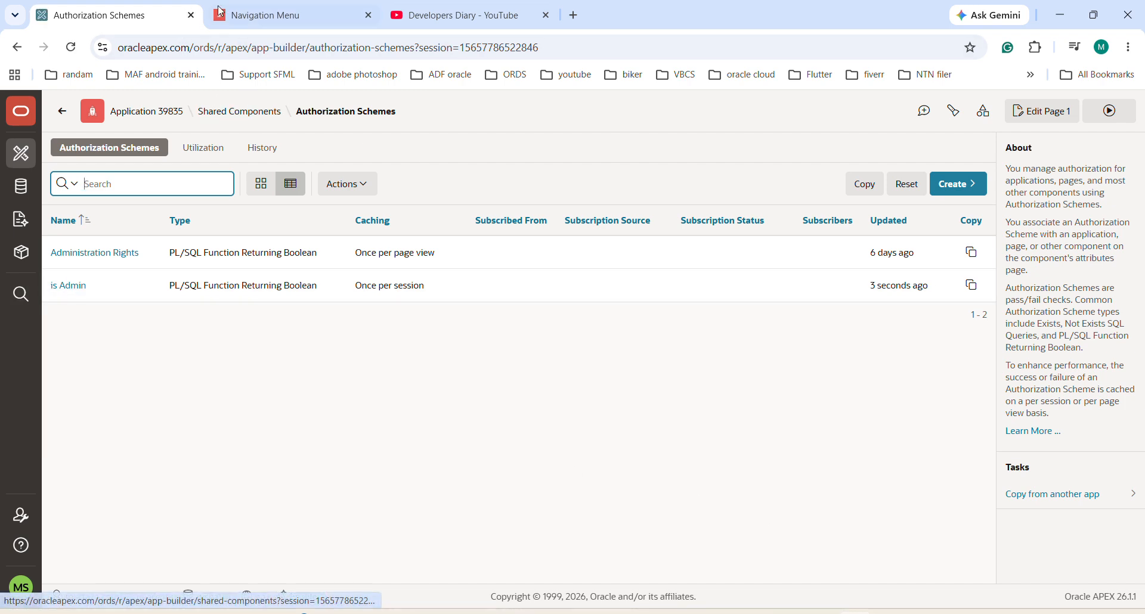
Step: Review the side menu of the running application, and examine the SQL query behind the Dynamic Nav Menu list in the app builder
left_click(269, 15)
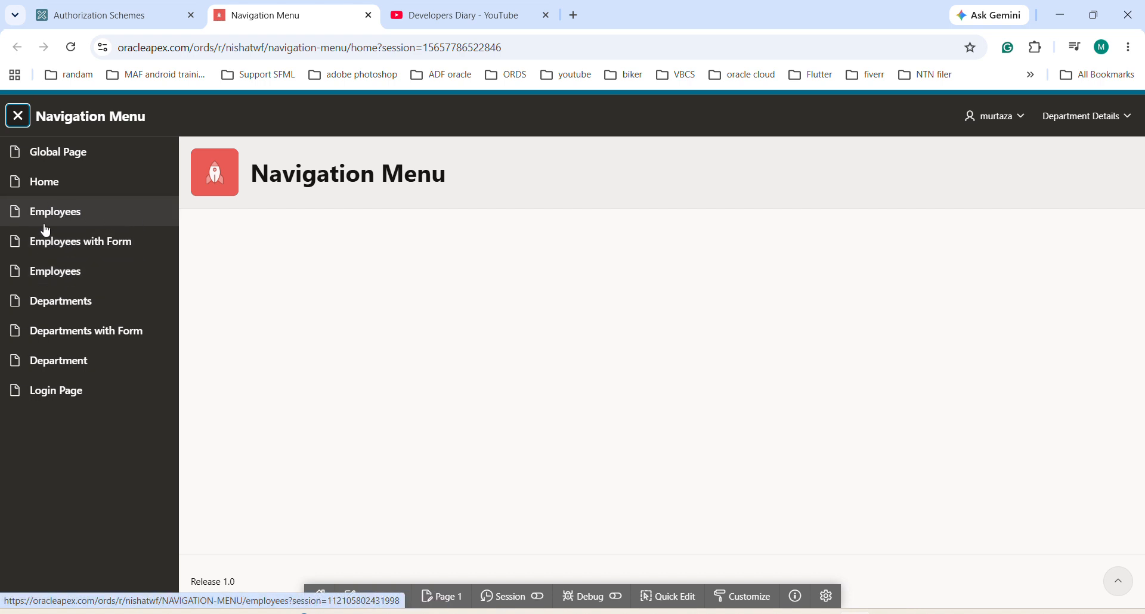
left_click(123, 18)
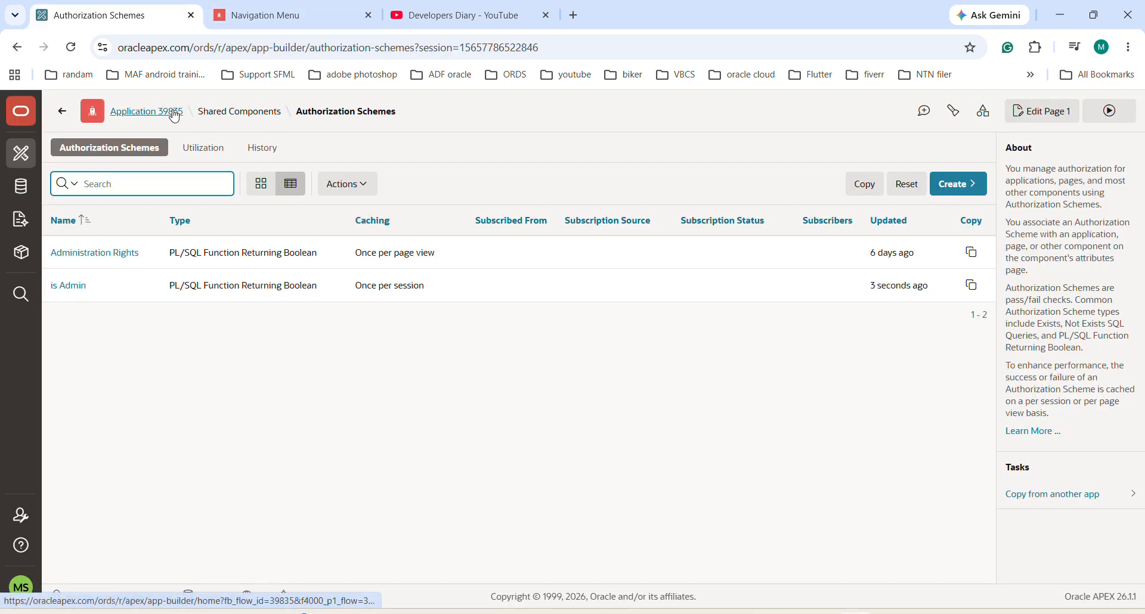
left_click(215, 116)
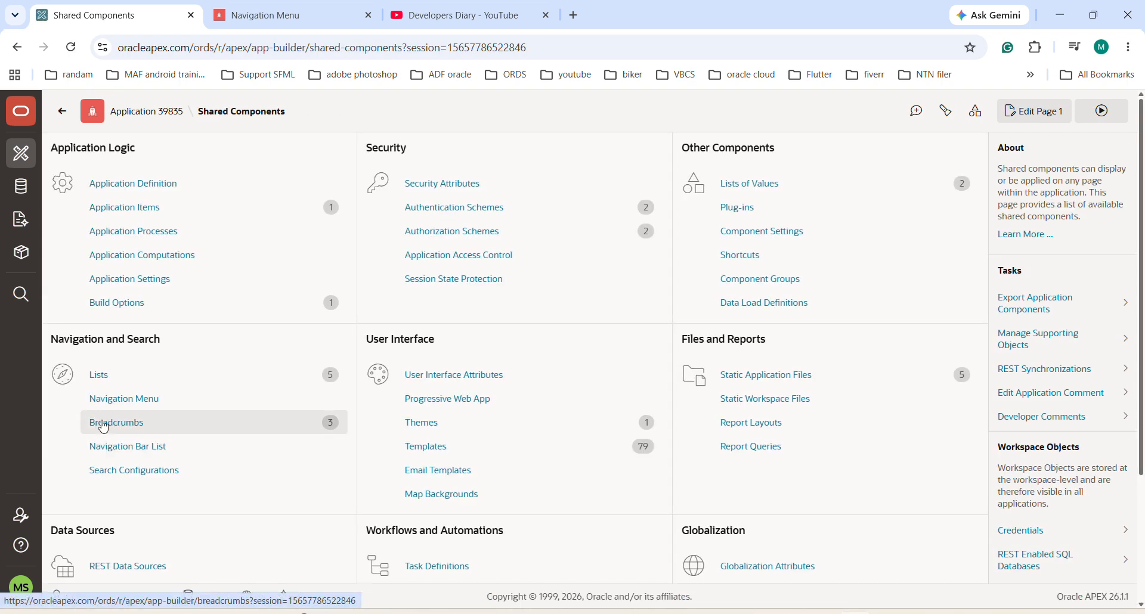
left_click(106, 405)
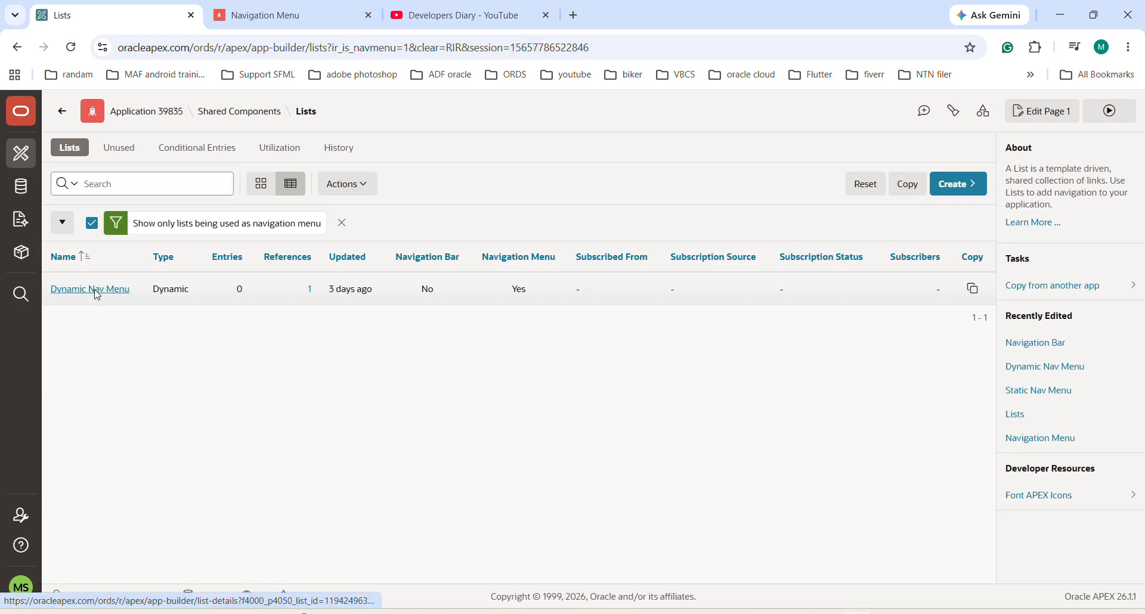
left_click(96, 295)
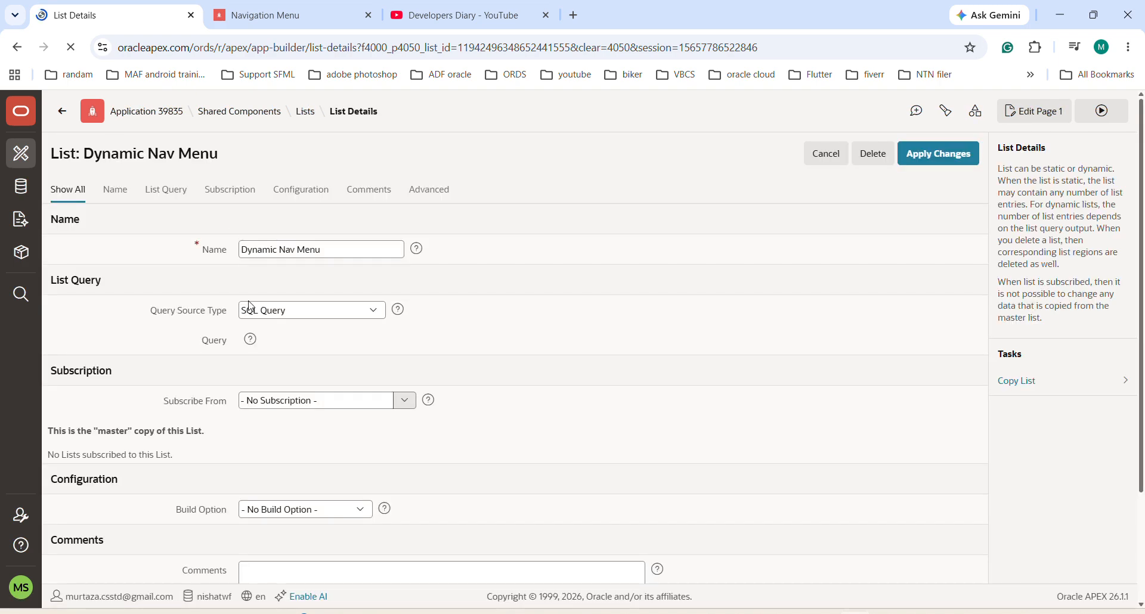
scroll(487, 394, "down", 2)
scroll(487, 394, "up", 2)
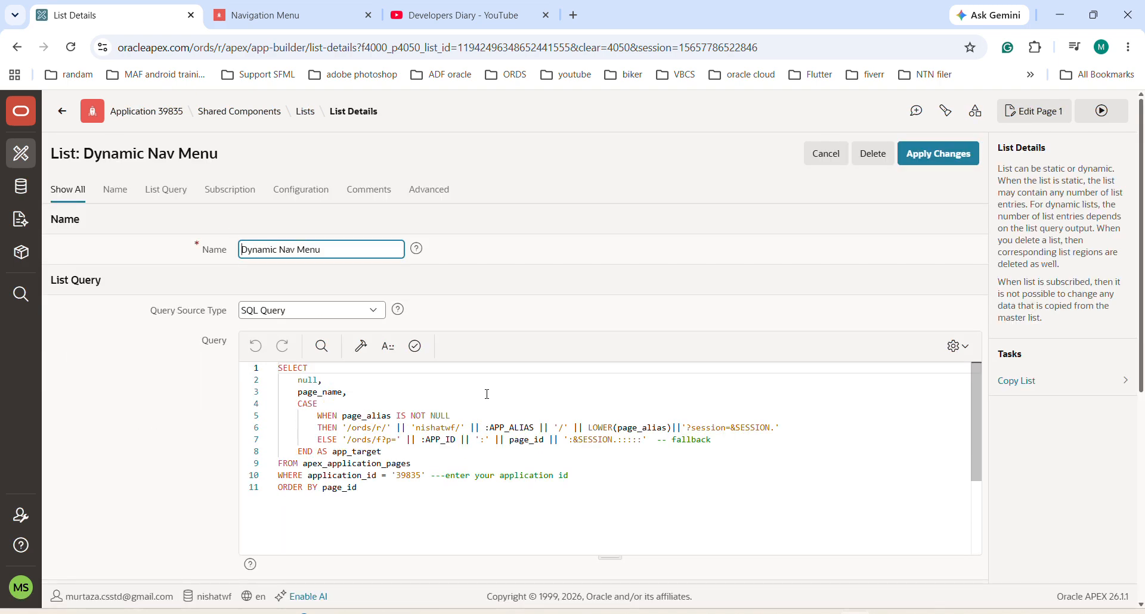
scroll(936, 351, "down", 5)
scroll(935, 353, "up", 5)
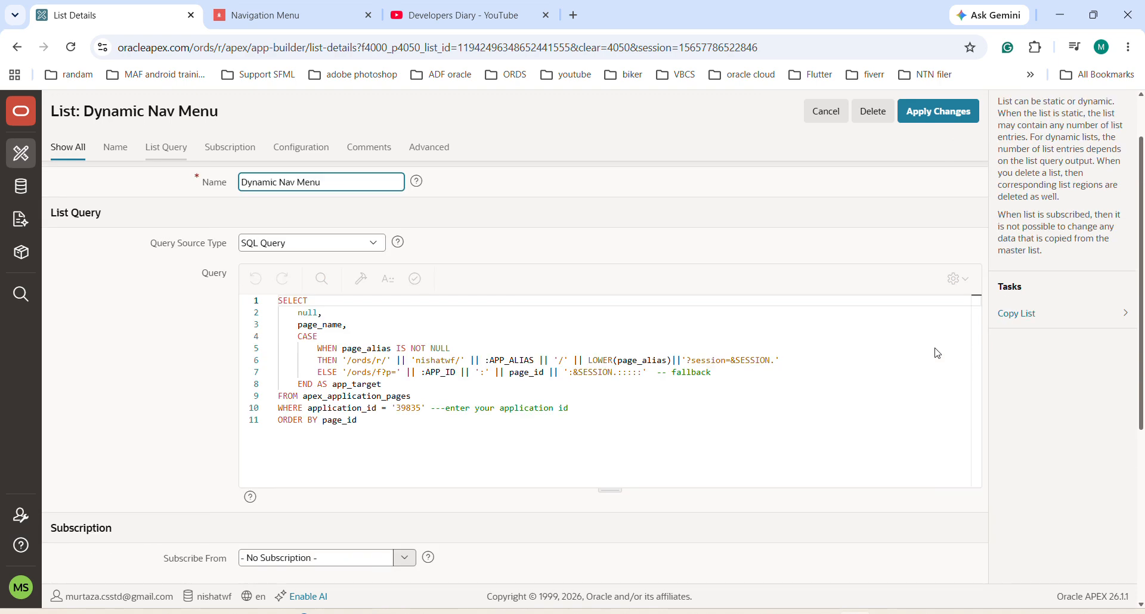
scroll(936, 352, "down", 4)
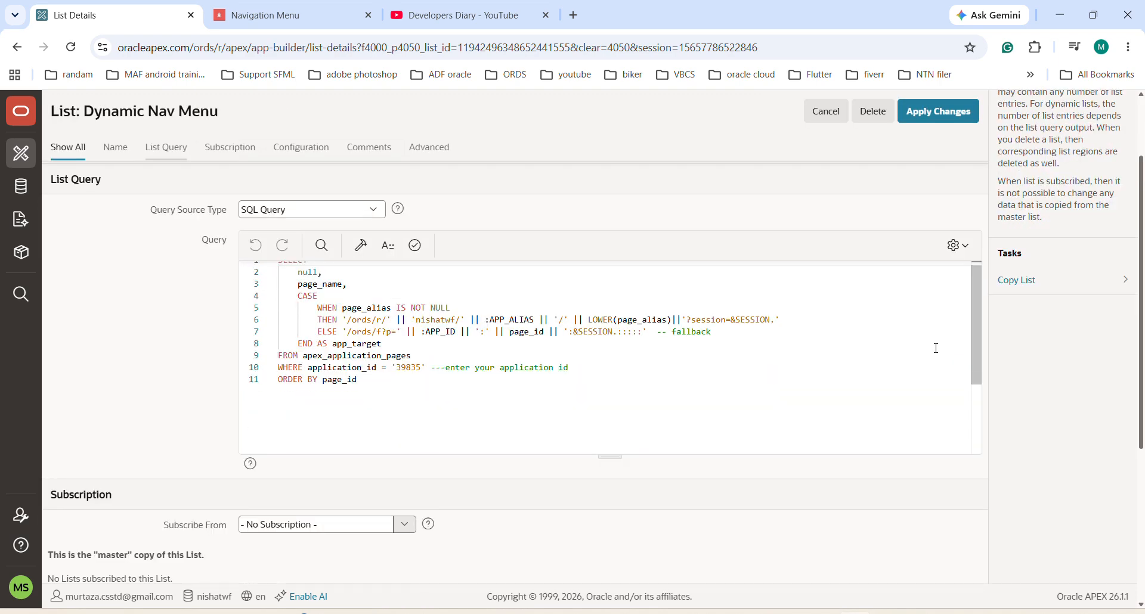
scroll(936, 348, "down", 5)
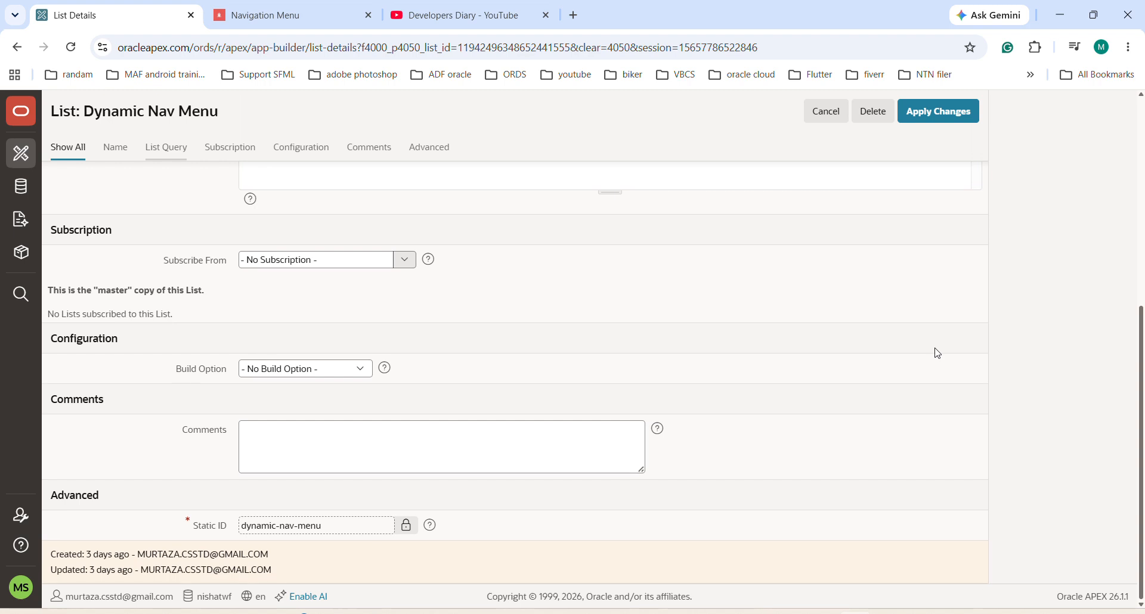
scroll(937, 353, "up", 10)
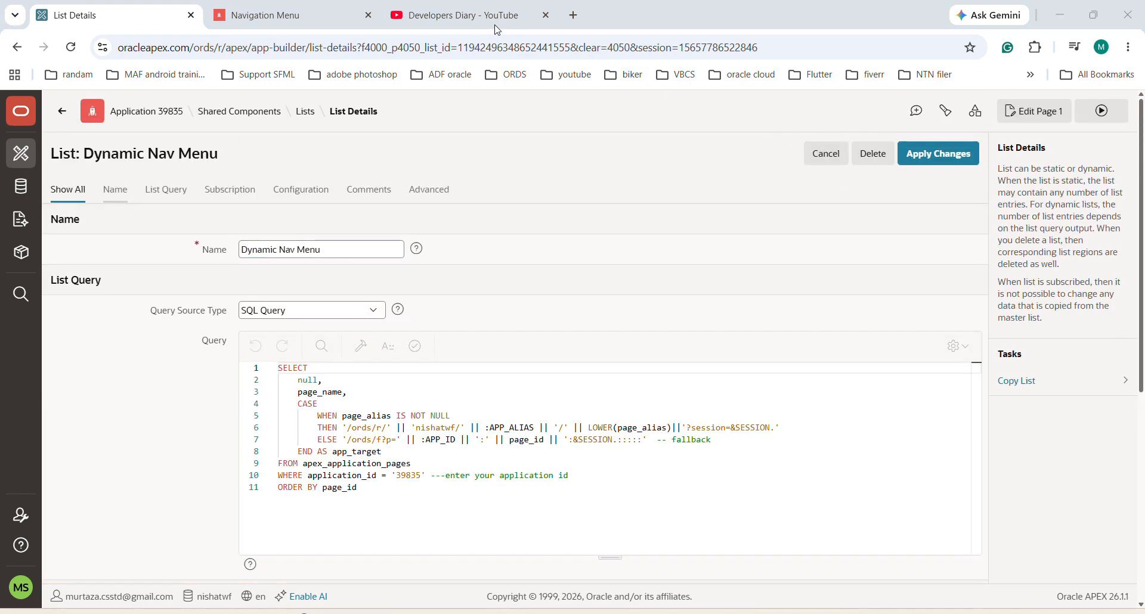
Step: In the application's user interface attributes, set the navigation menu list to Navigation Menu and apply the changes
left_click(165, 115)
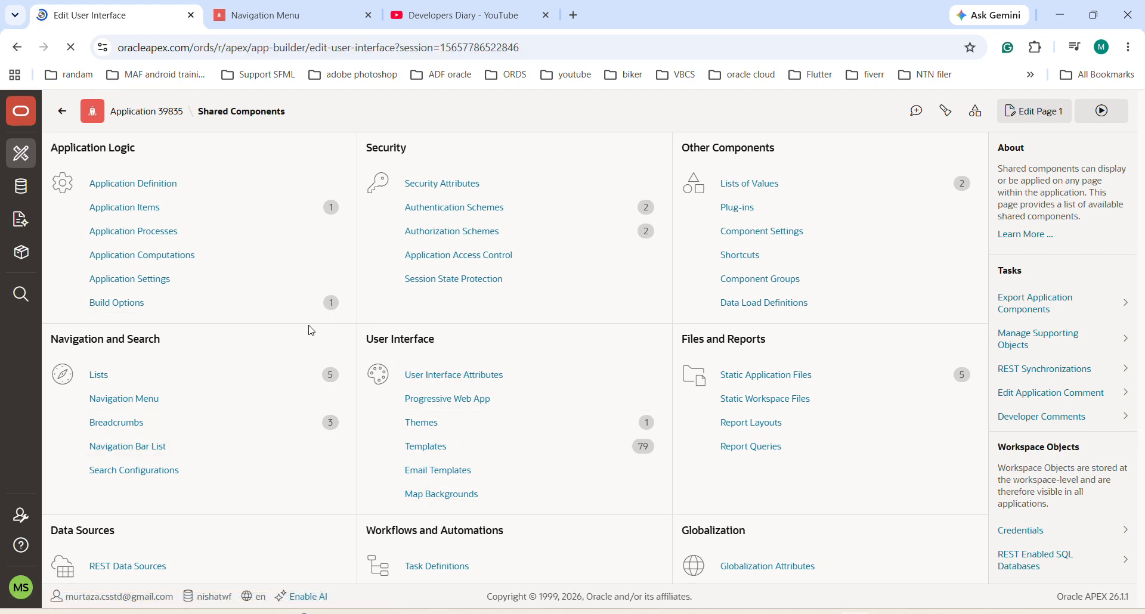
scroll(300, 421, "down", 15)
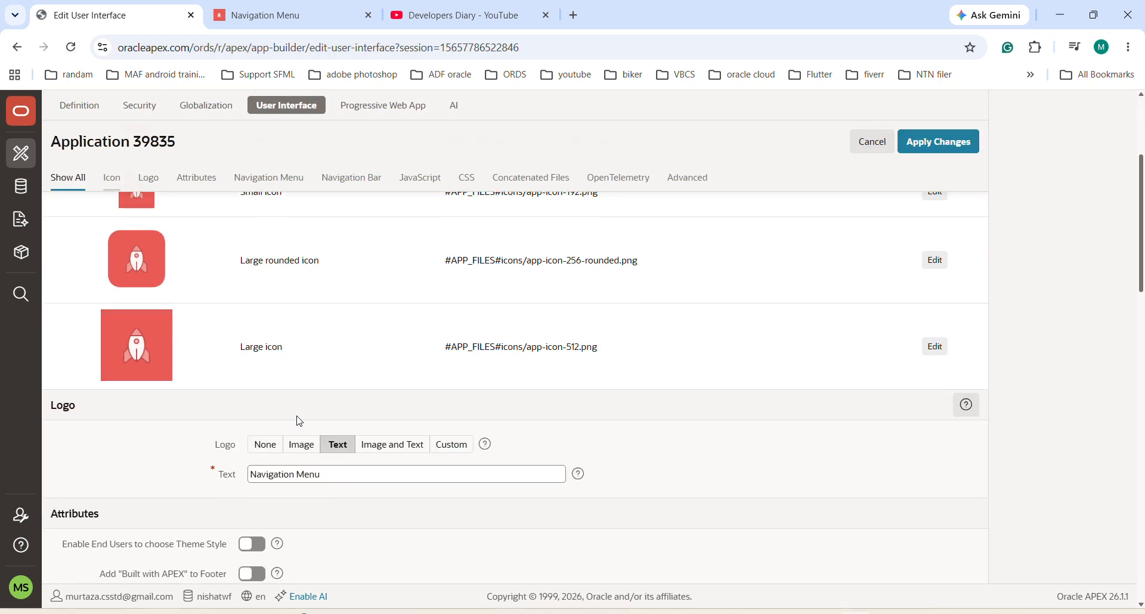
scroll(299, 421, "down", 2)
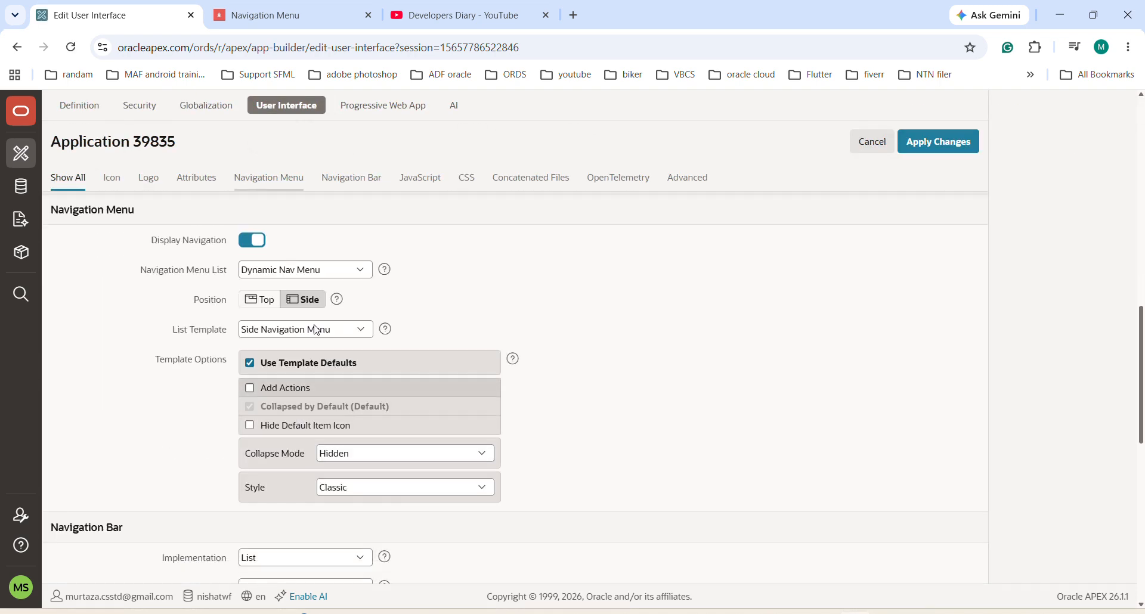
left_click(362, 273)
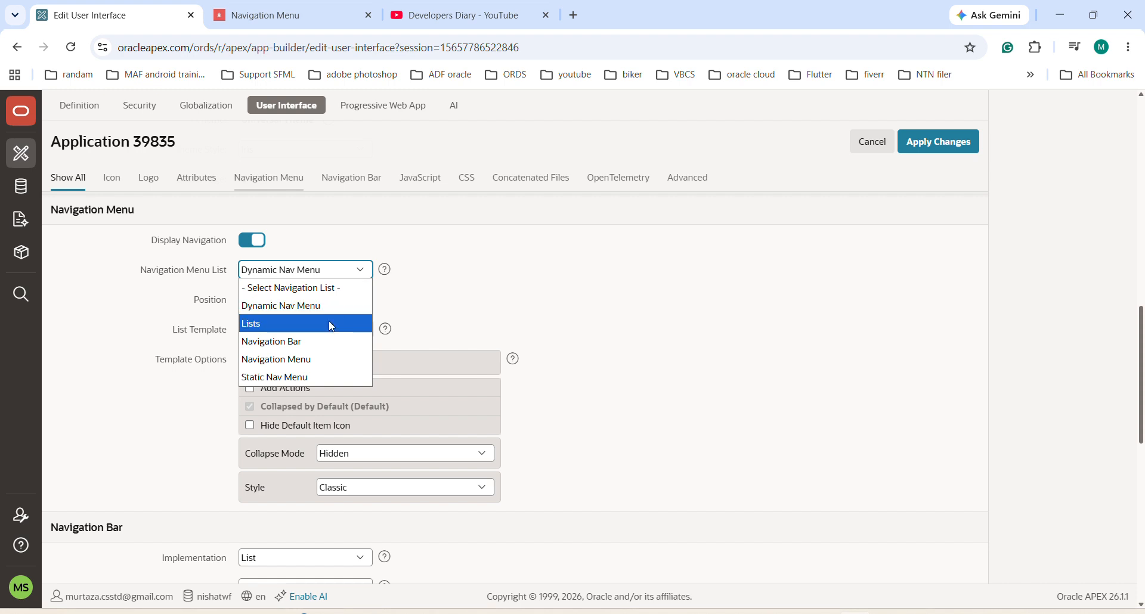
left_click(315, 360)
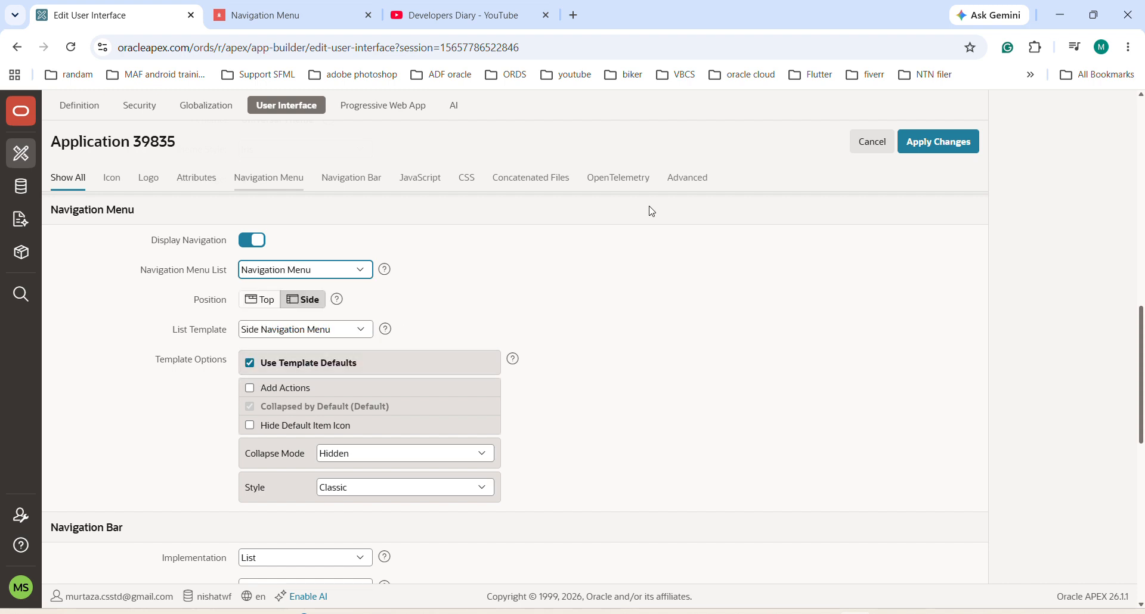
left_click(949, 149)
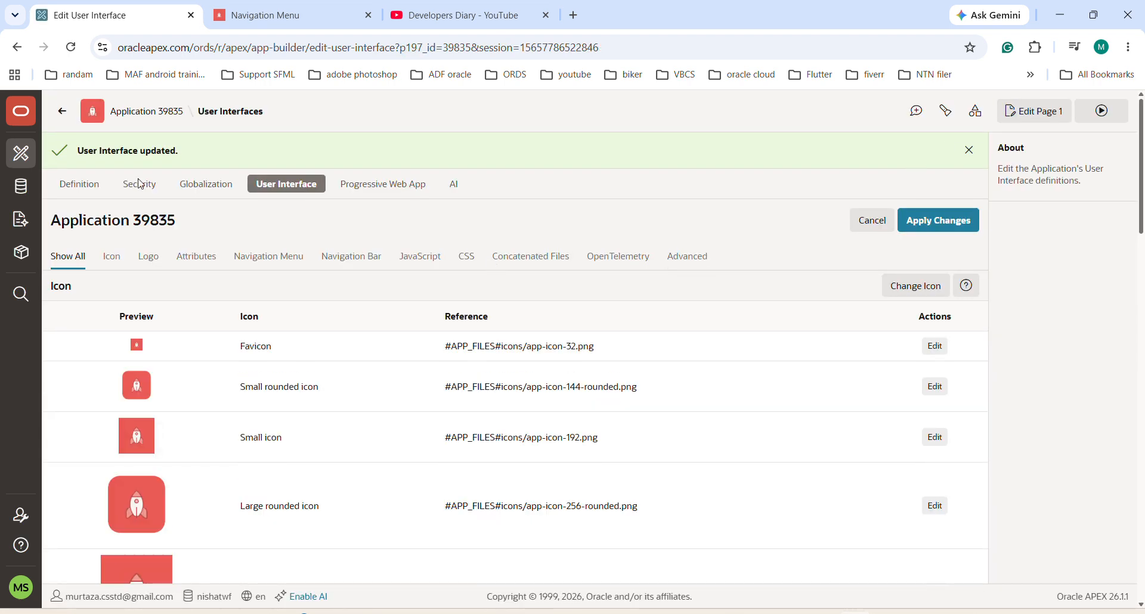
Step: Open the static Navigation Menu list from the application's shared components to reach its list entries
left_click(137, 112)
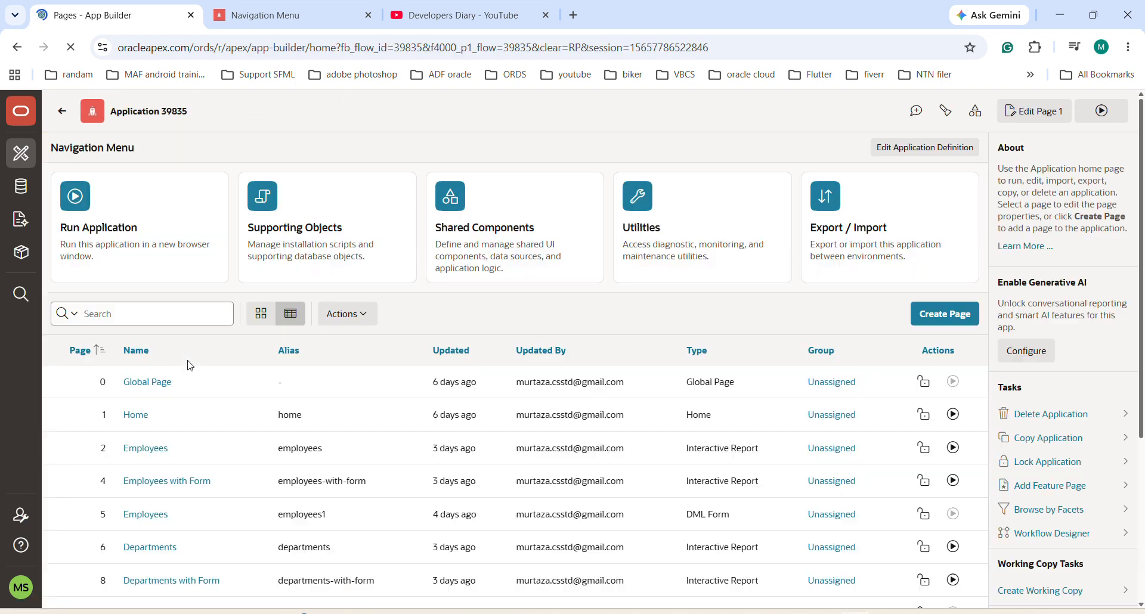
left_click(461, 222)
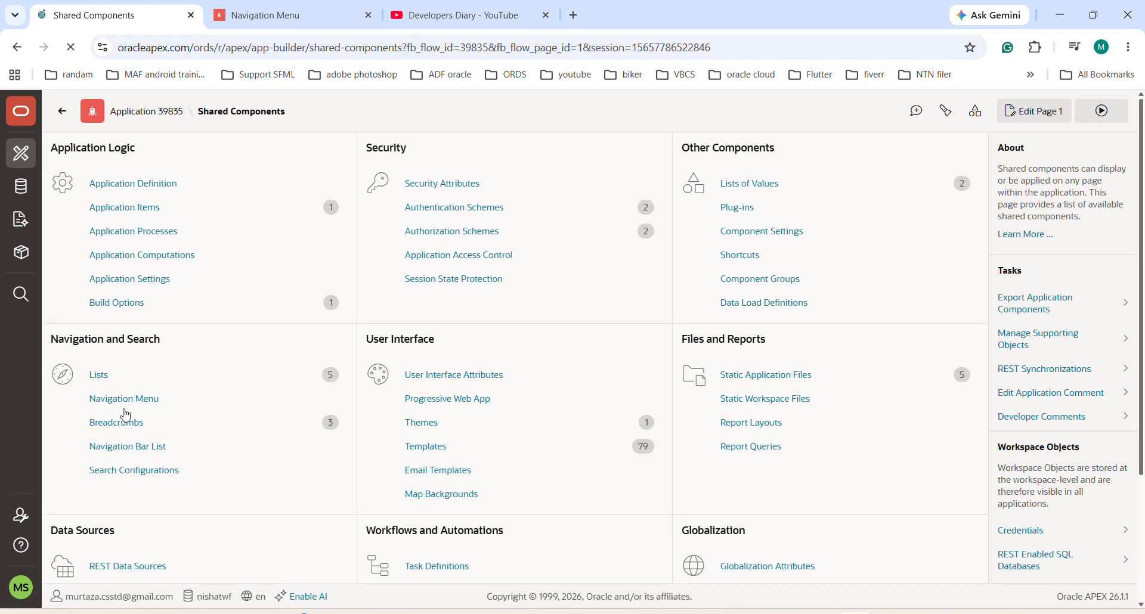
left_click(261, 371)
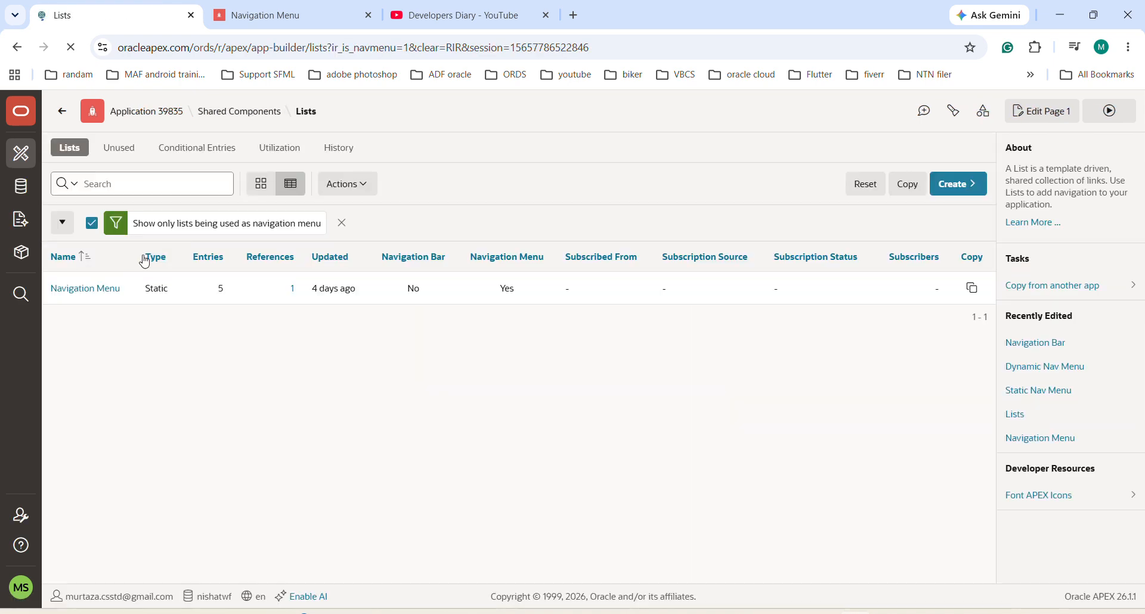
left_click(91, 288)
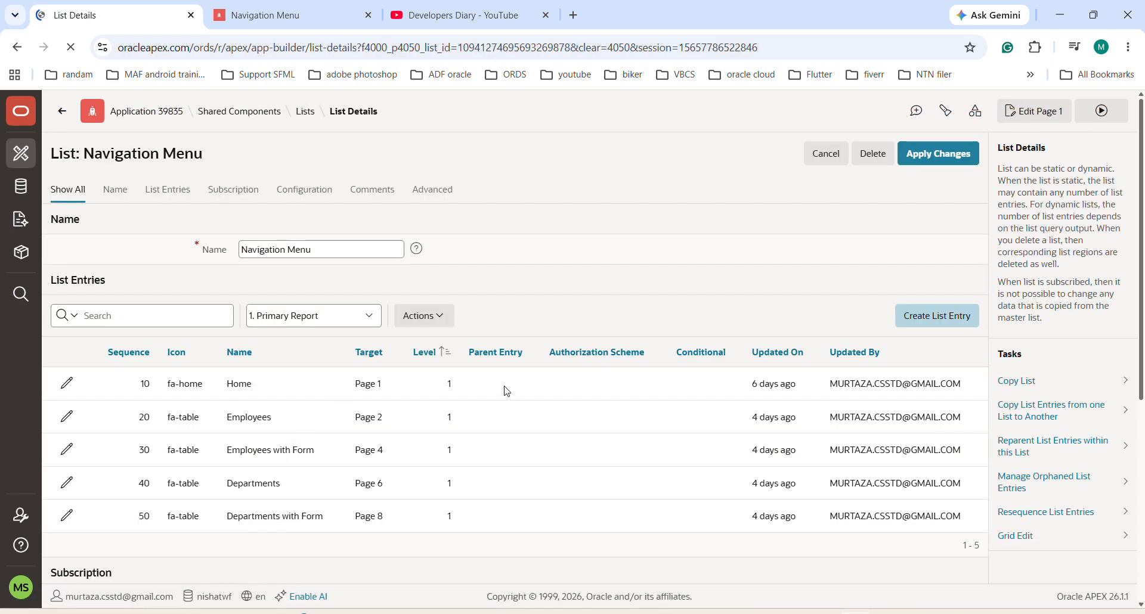
scroll(506, 394, "down", 2)
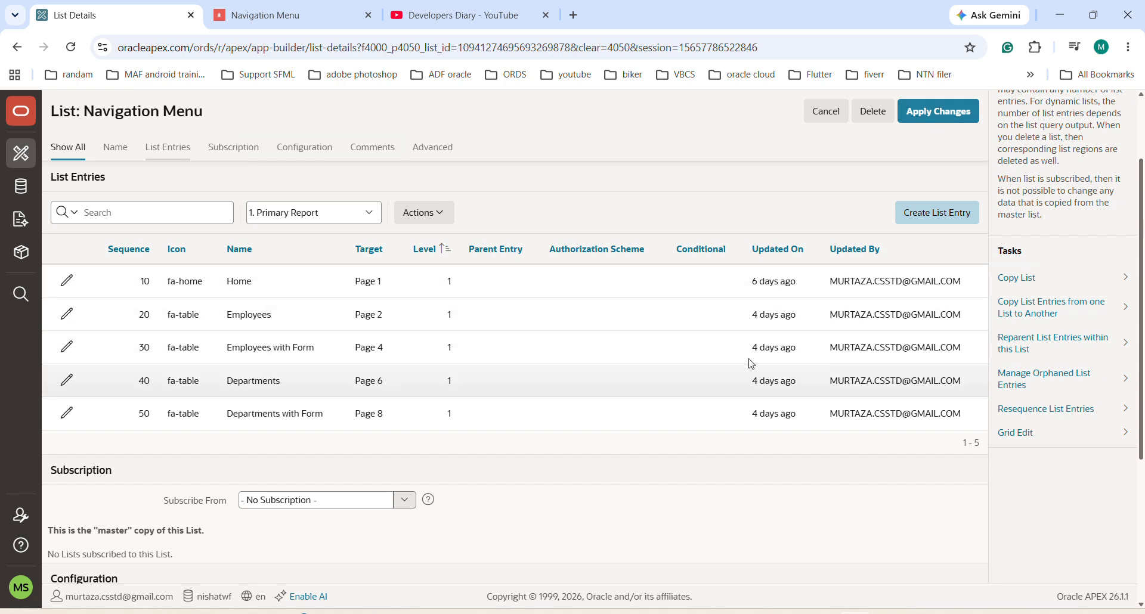
Step: Assign the "is Admin" authorization scheme to the Employees list entry and apply the changes
left_click(67, 315)
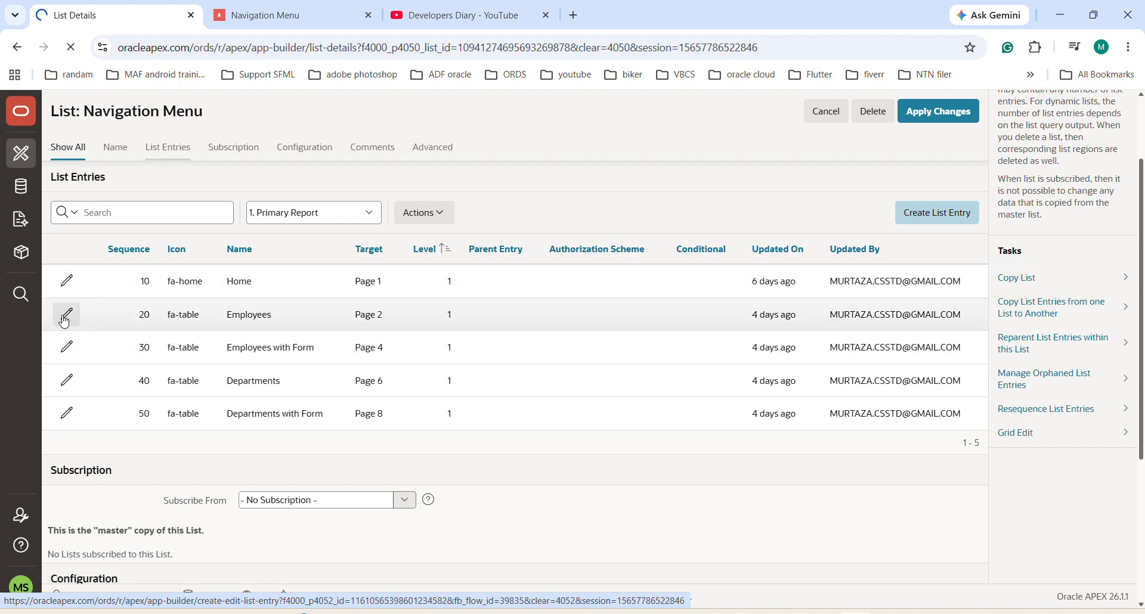
scroll(234, 363, "down", 6)
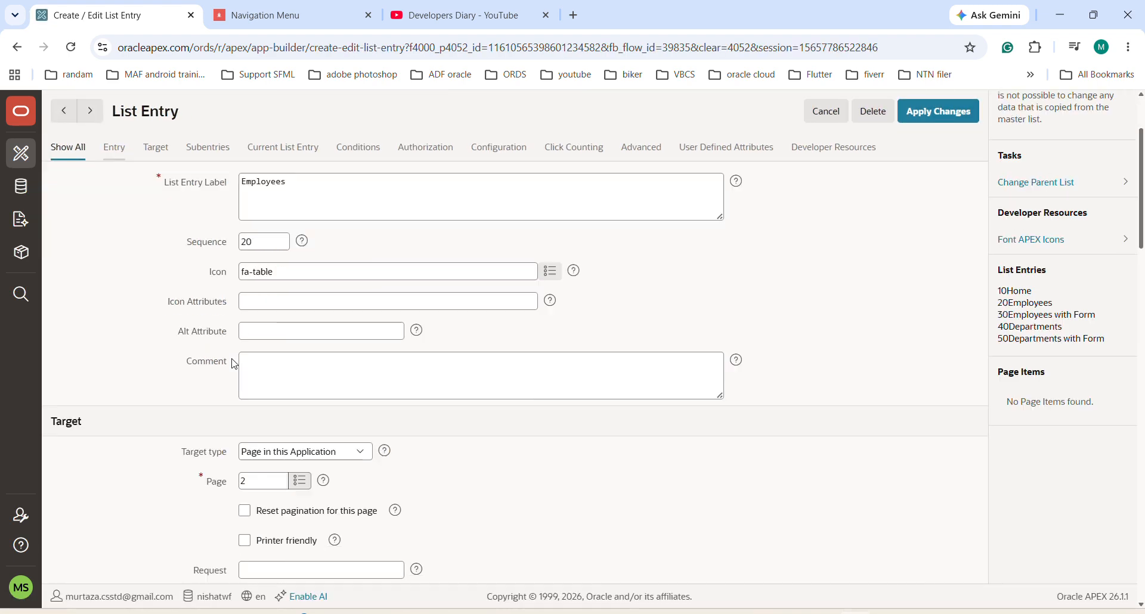
scroll(234, 364, "down", 7)
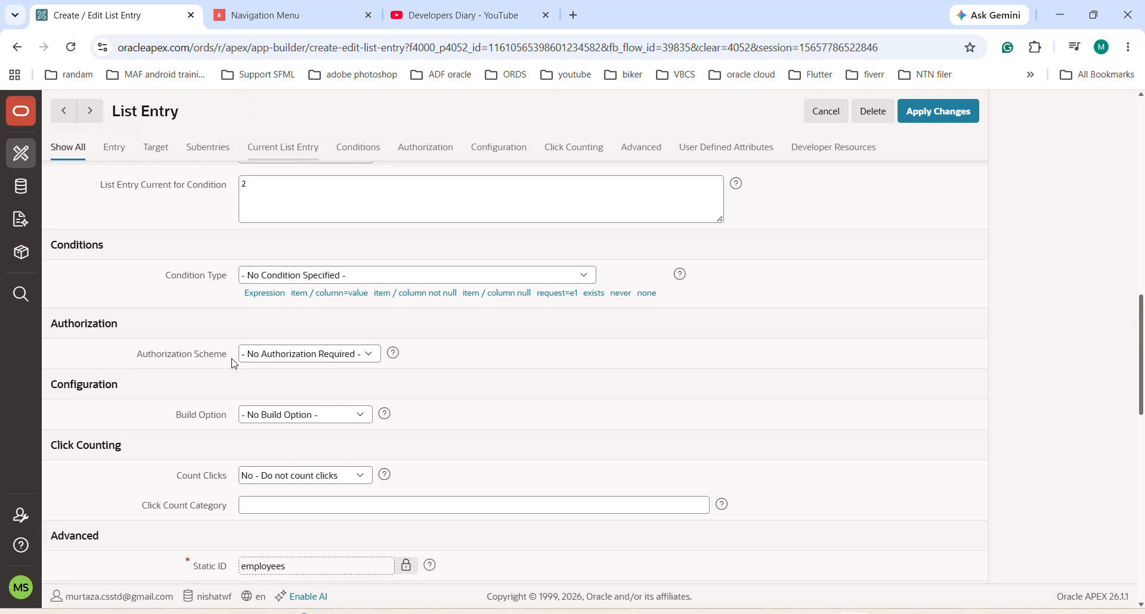
left_click(370, 356)
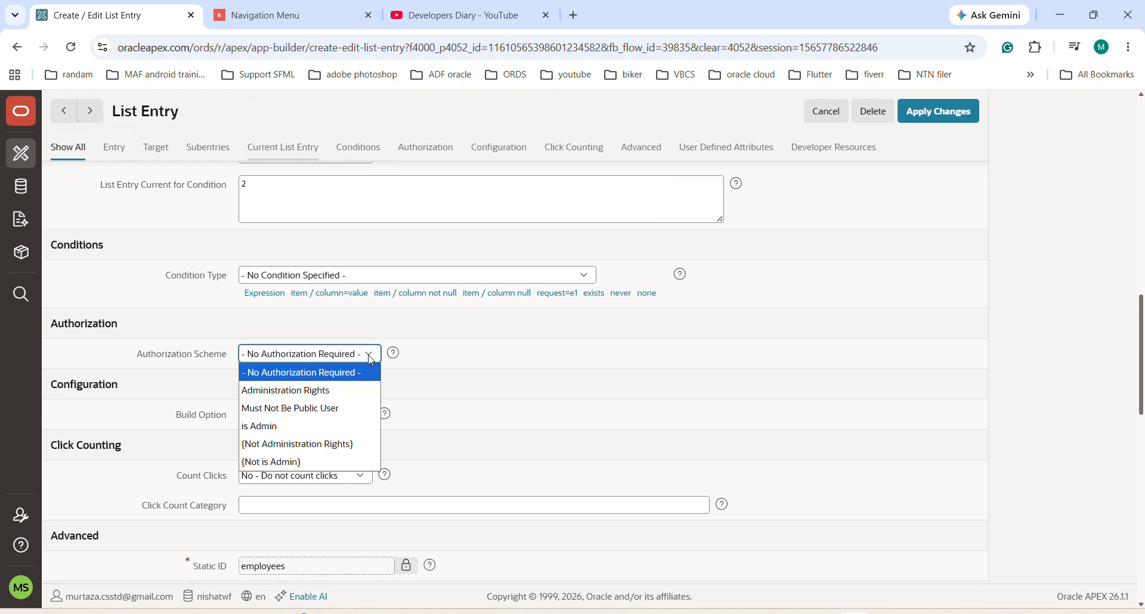
left_click(280, 427)
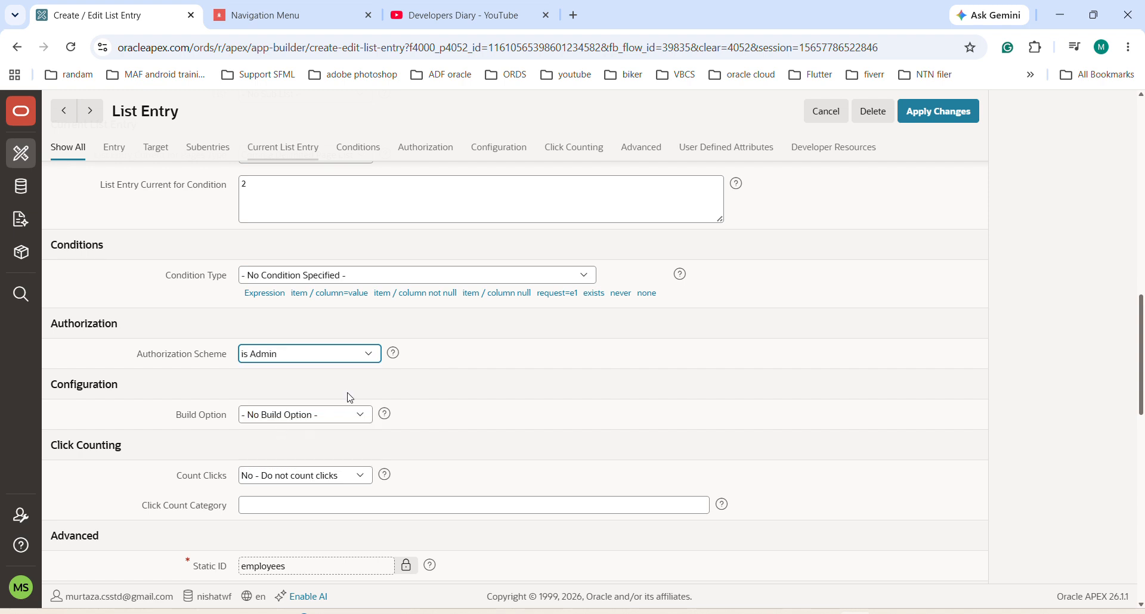
left_click(923, 115)
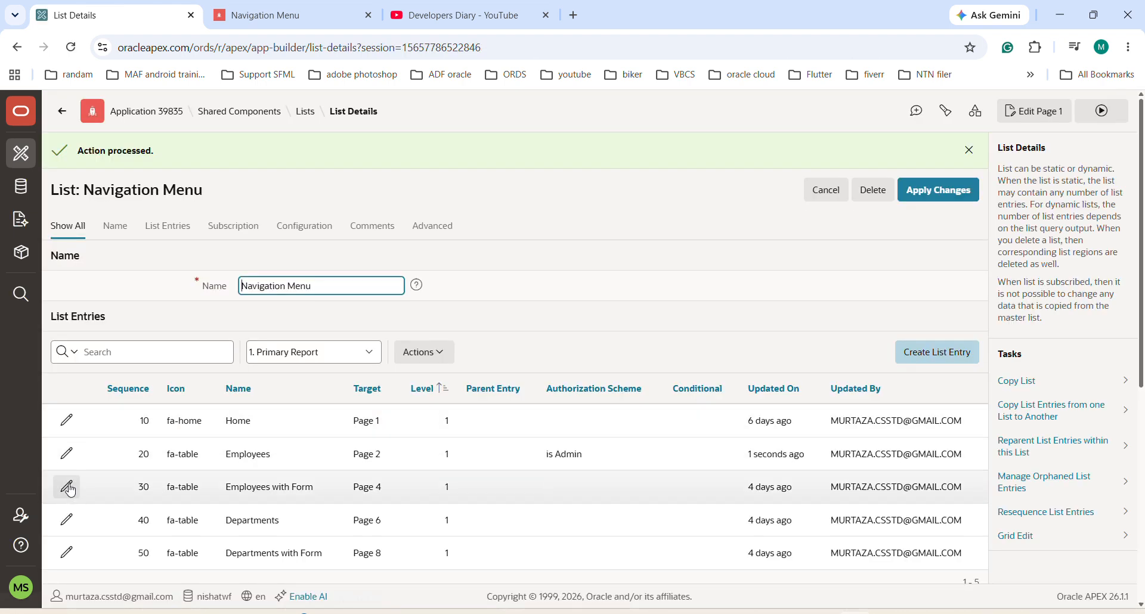
Step: Assign the "is Admin" authorization scheme to the Employees with Form list entry, then save the entry and the Navigation Menu list
left_click(68, 484)
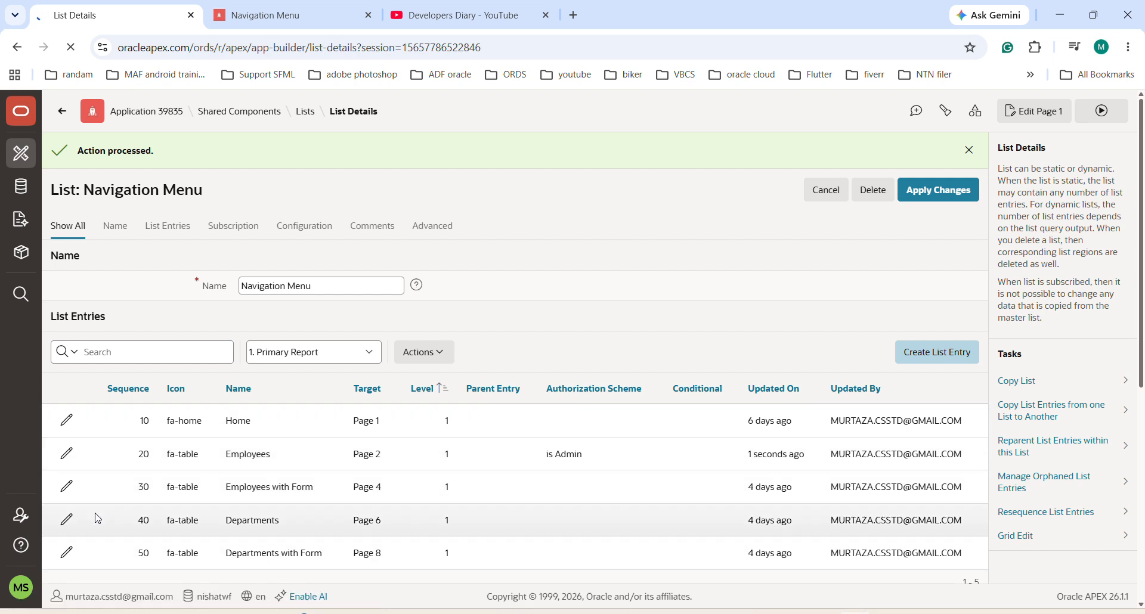
scroll(301, 381, "down", 20)
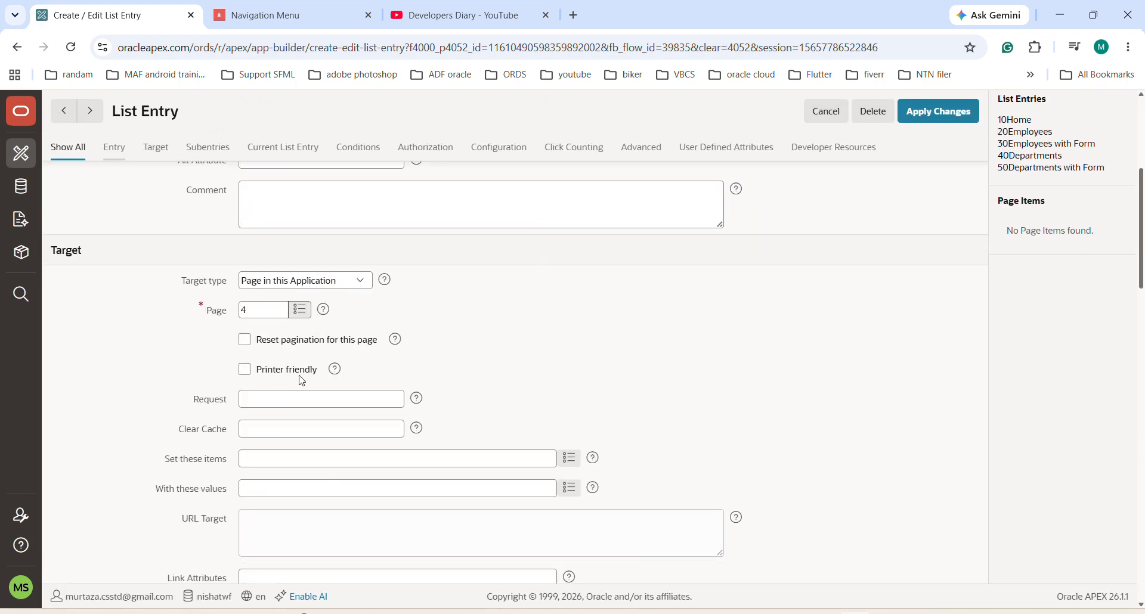
scroll(301, 382, "down", 7)
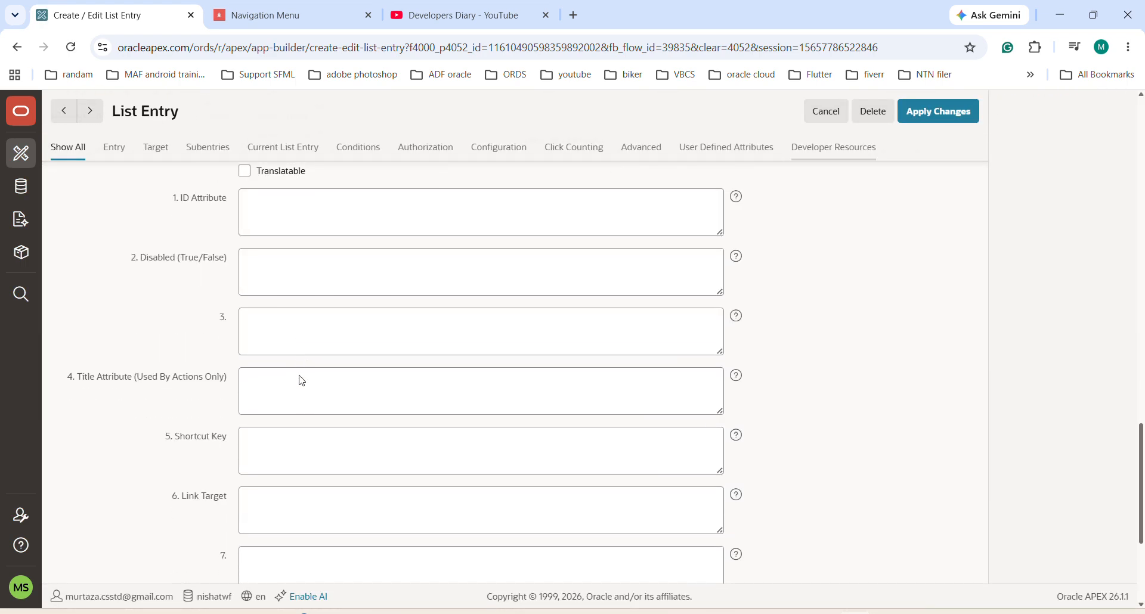
scroll(301, 382, "up", 16)
scroll(301, 381, "down", 1)
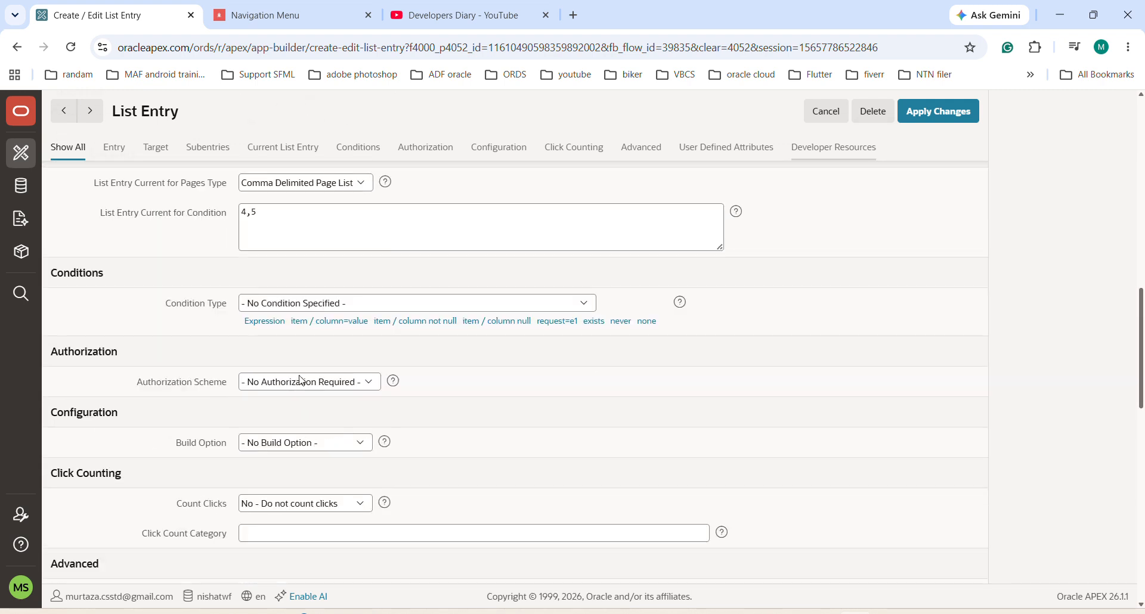
left_click(302, 381)
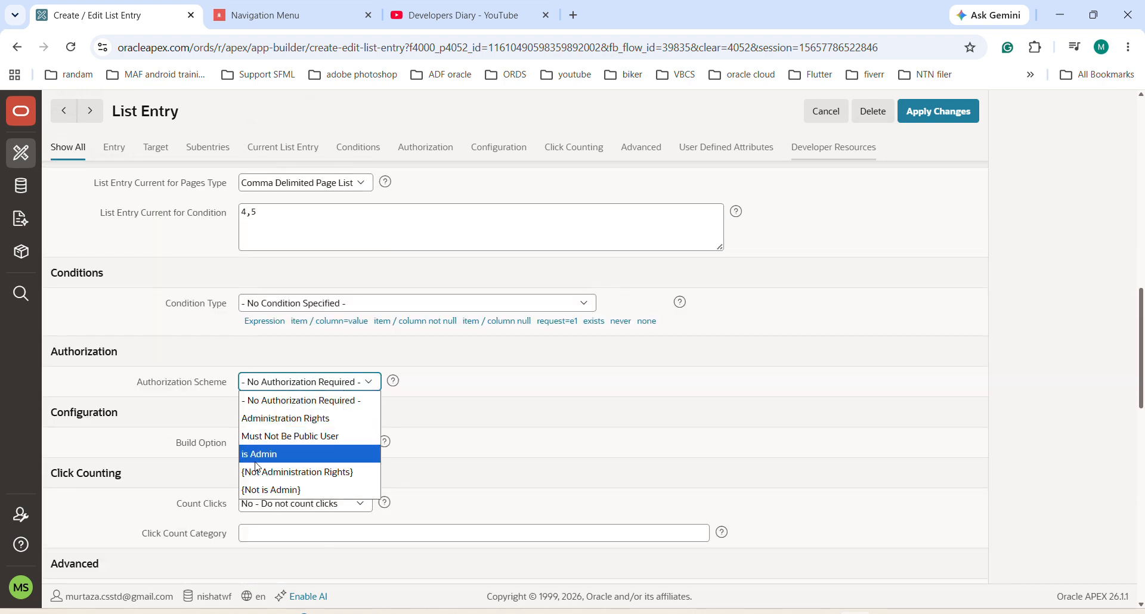
left_click(258, 454)
left_click(945, 116)
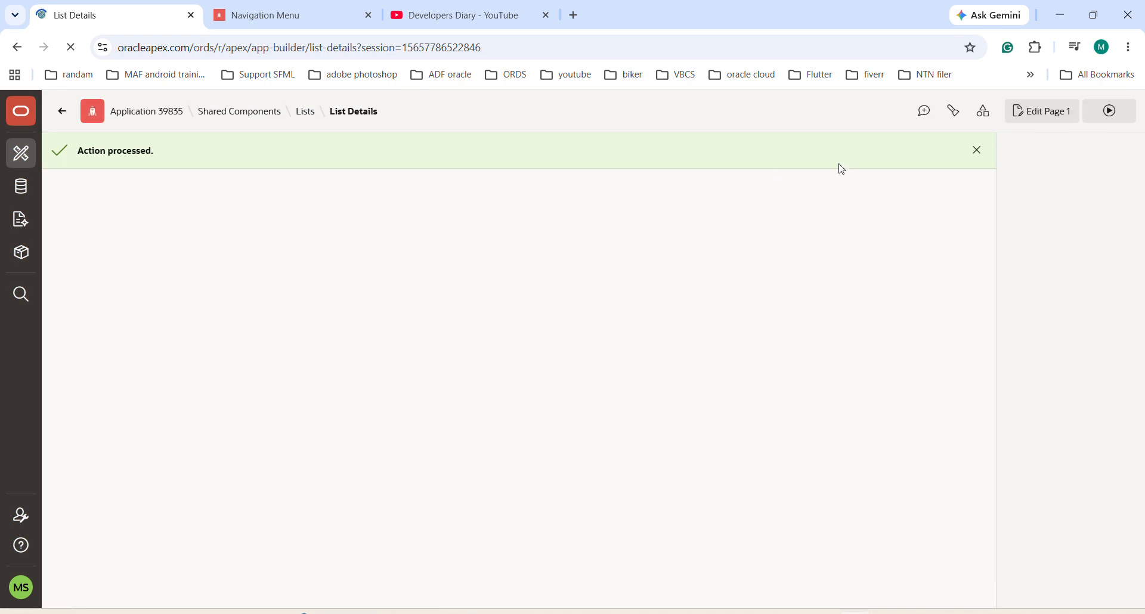
left_click(928, 197)
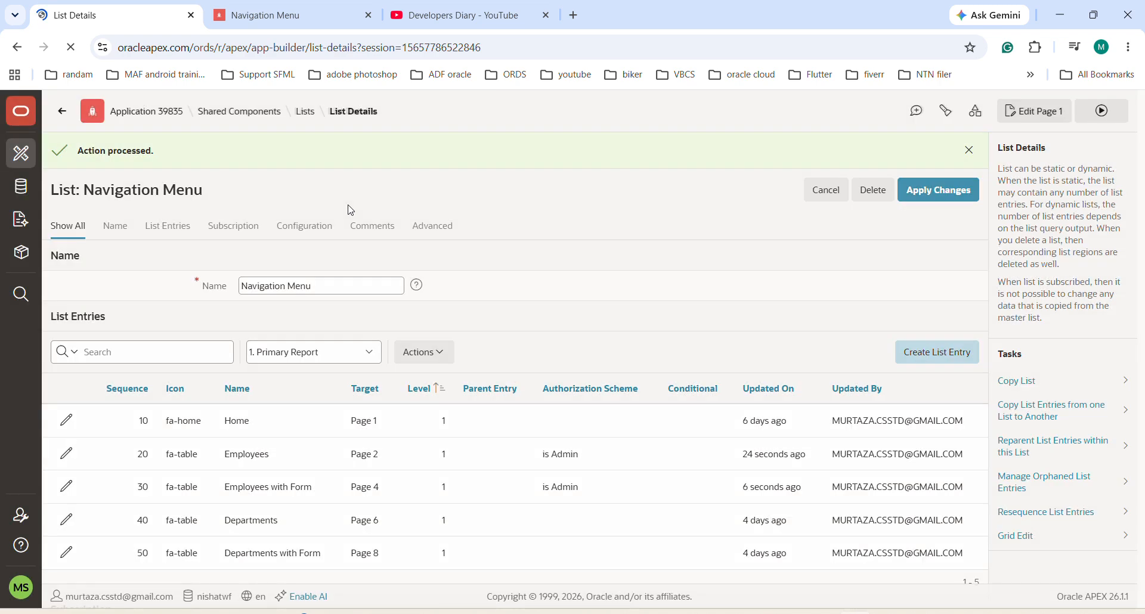
Step: Reload the running Navigation Menu application to check the menu for the current user, and sign that user out
left_click(265, 11)
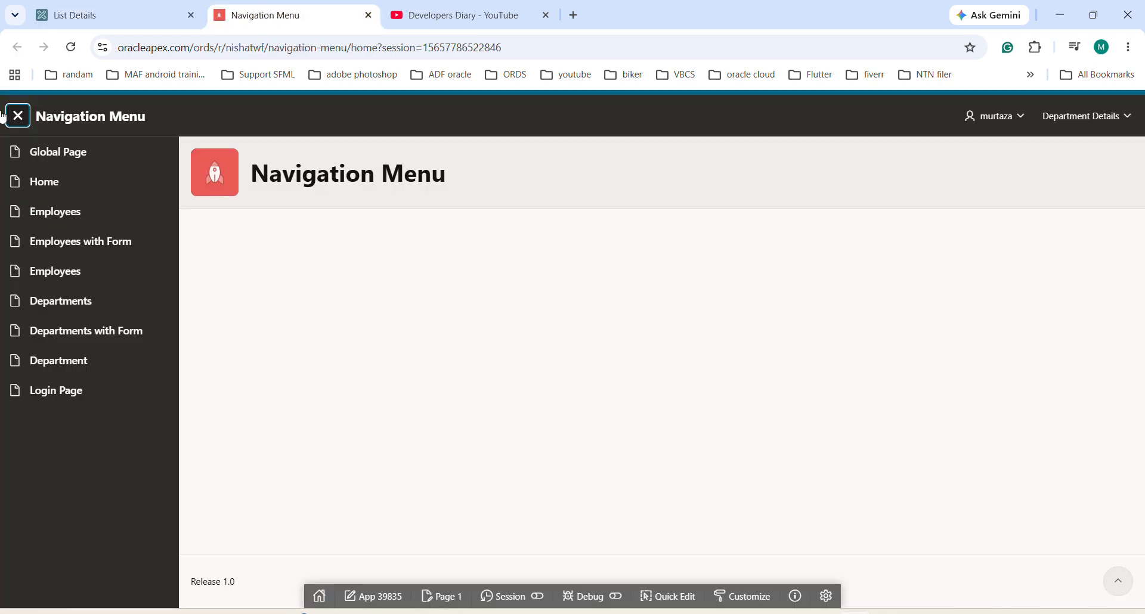
left_click(71, 48)
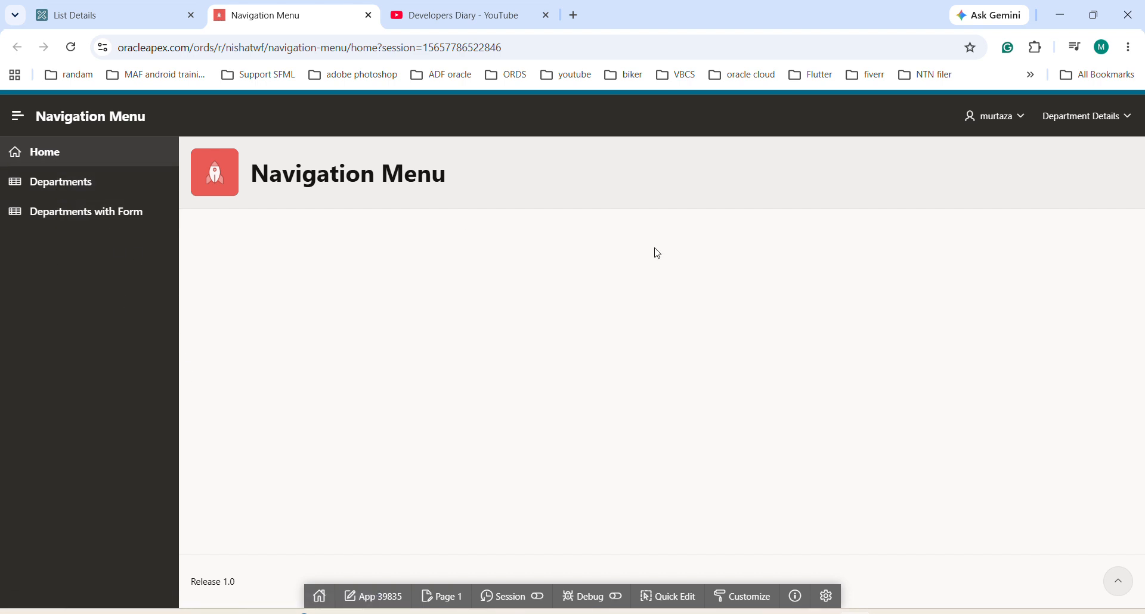
left_click(1020, 117)
left_click(980, 149)
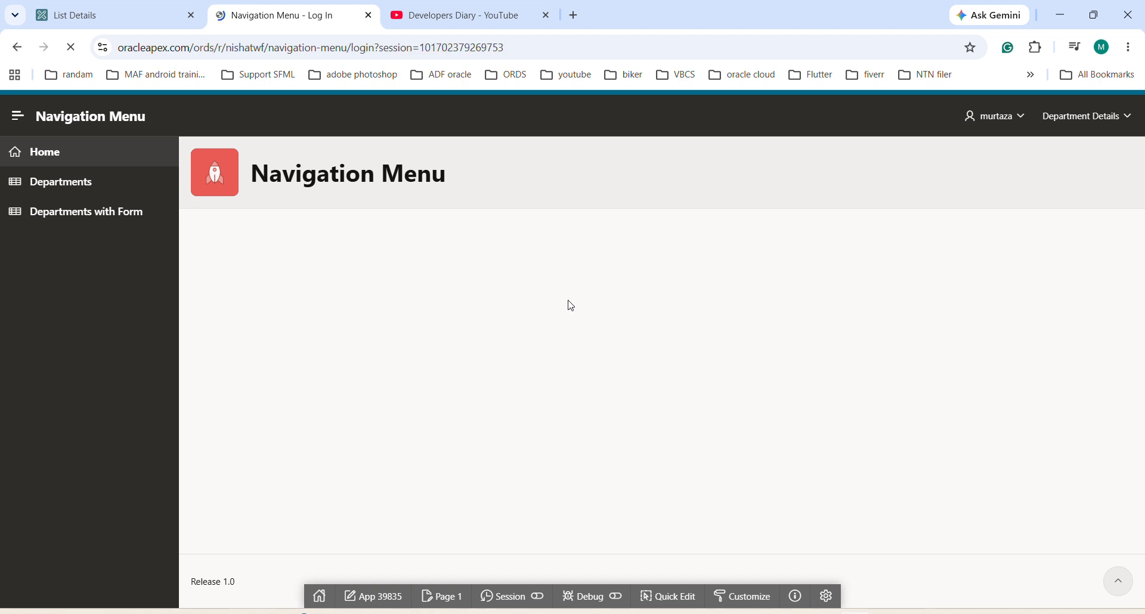
Step: Sign in with the admin user's username and account password, dismiss the browser's password warning, and open the Employees page
type("ali")
key("Tab")
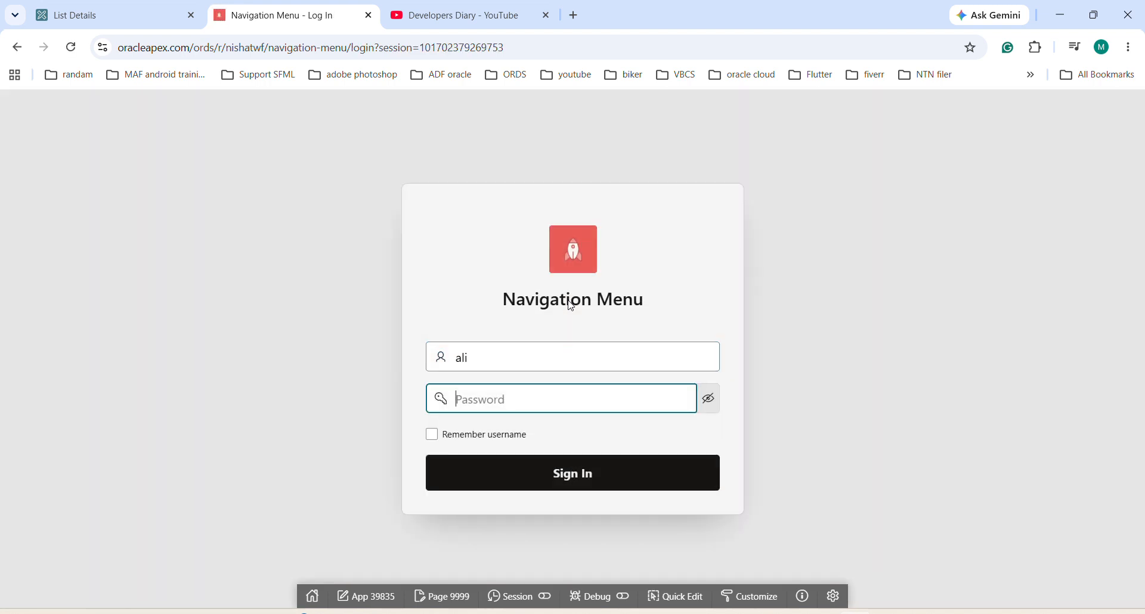
type("••")
key("Return")
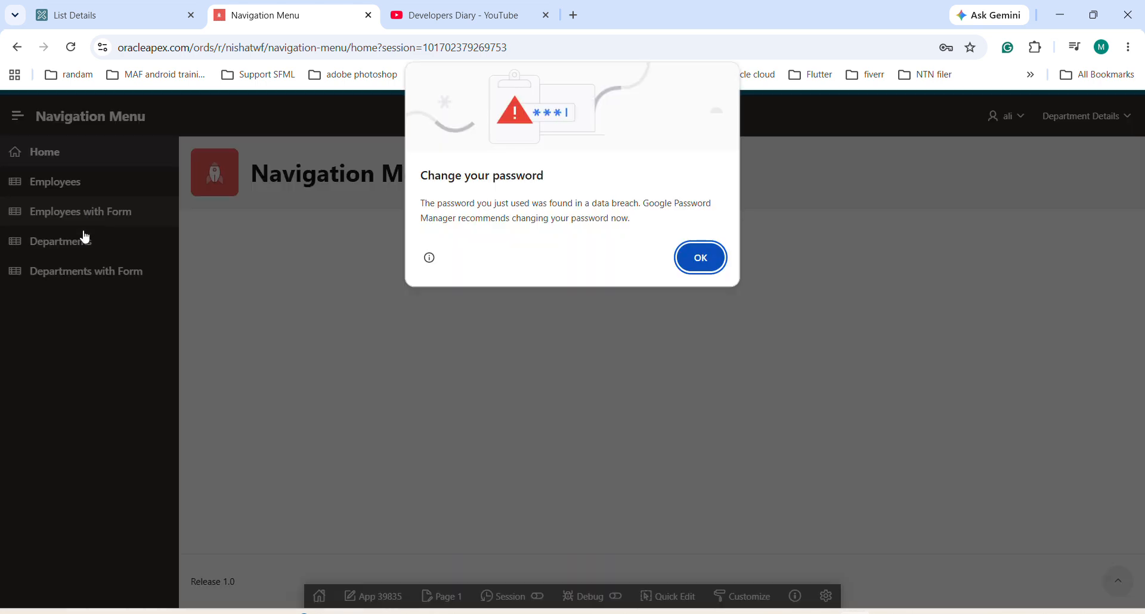
left_click(699, 256)
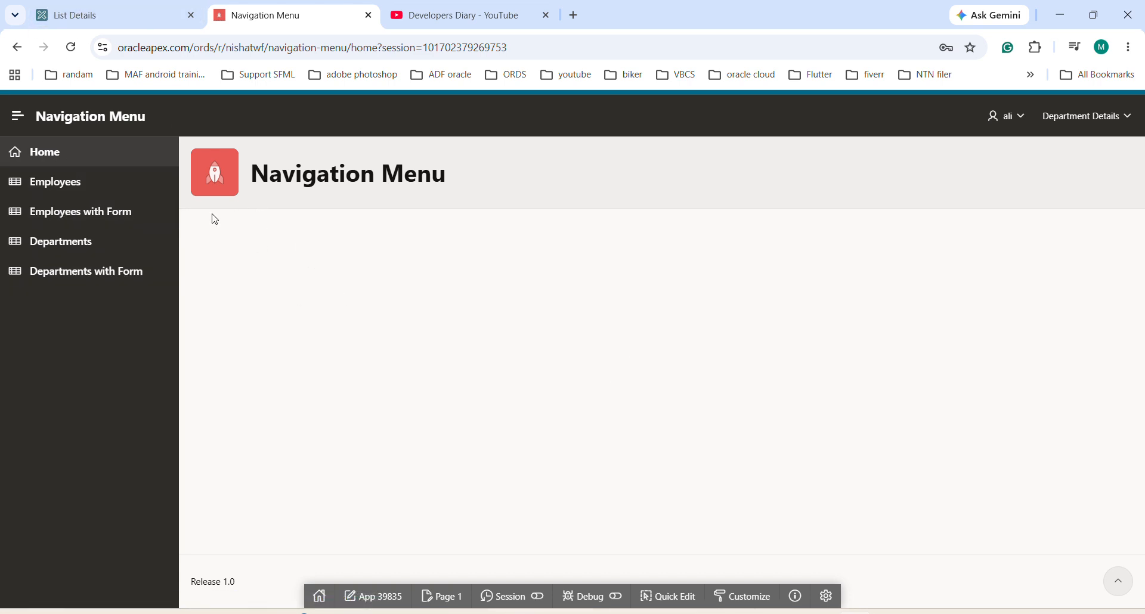
left_click(45, 186)
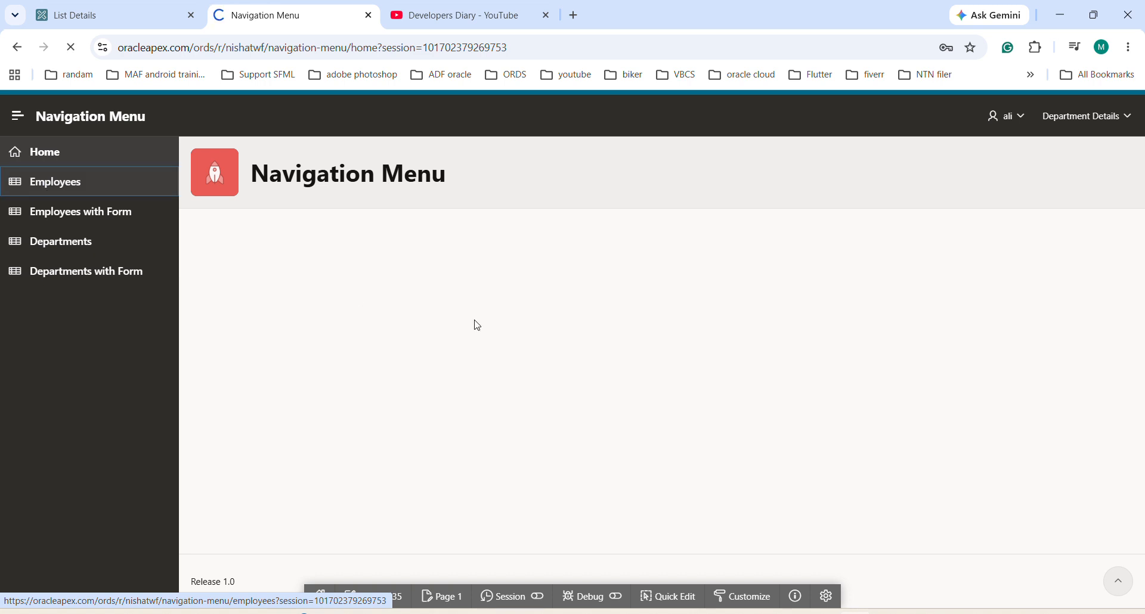